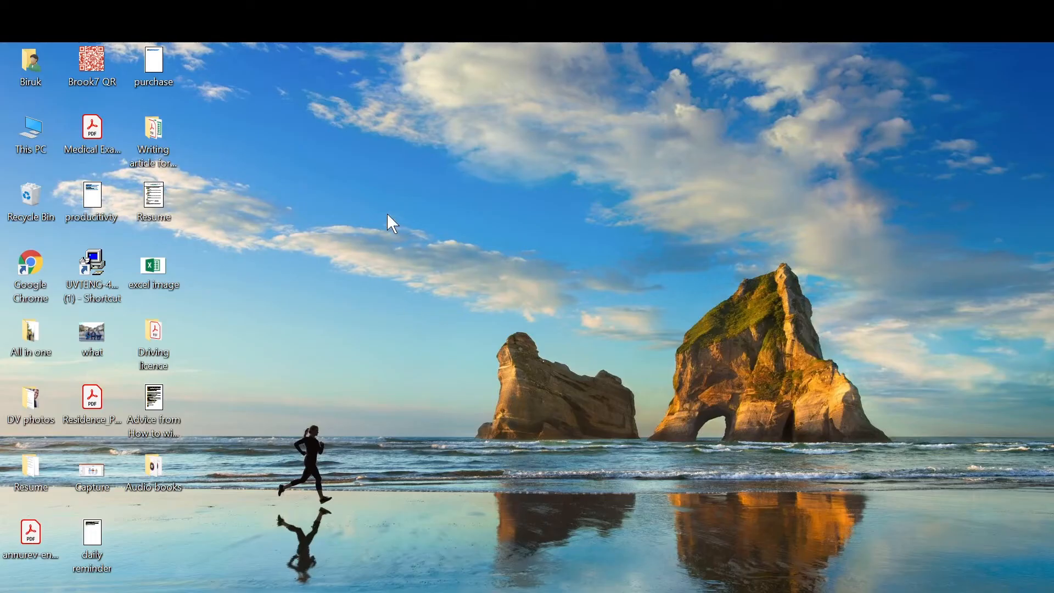
Step: View the Windows display settings for brightness and night light, and switch to the Word document "Tips and Tricks of MS Word"
{"action": "right_click", "coordinate": [392, 205]}
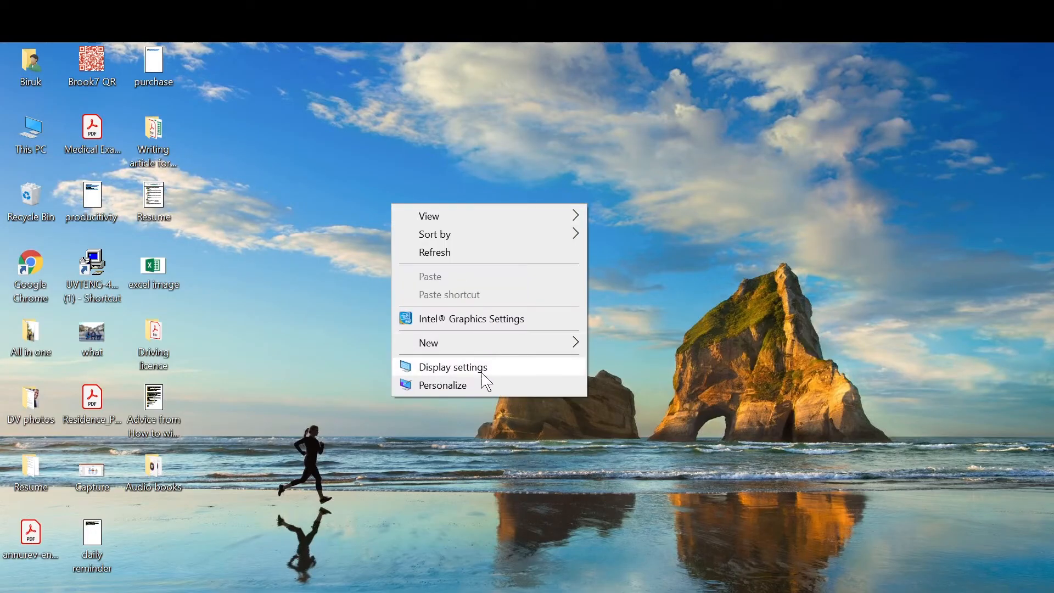
{"action": "left_click", "coordinate": [457, 368]}
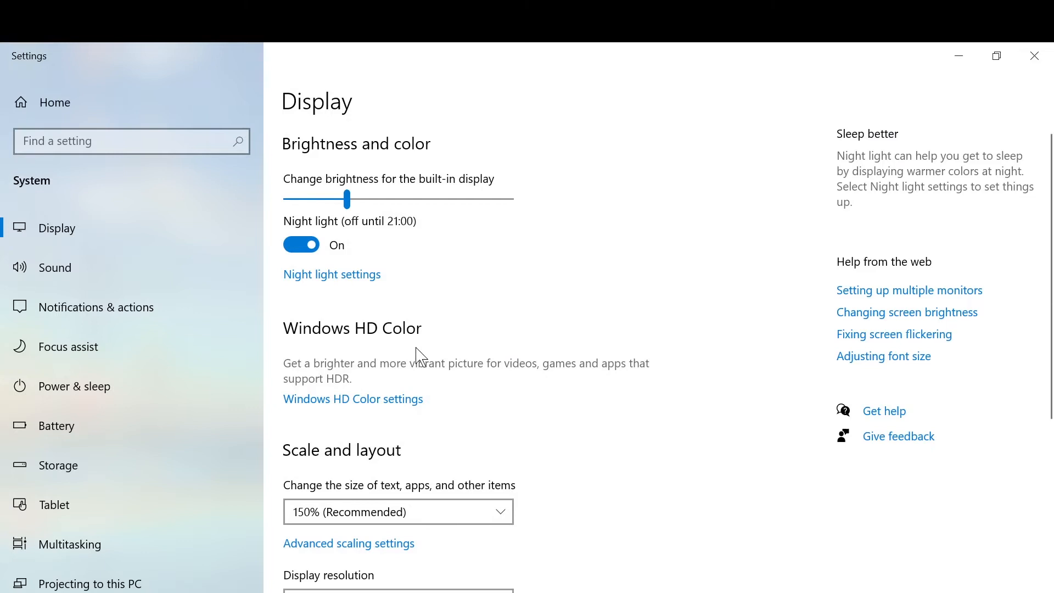
{"action": "left_click", "coordinate": [426, 592]}
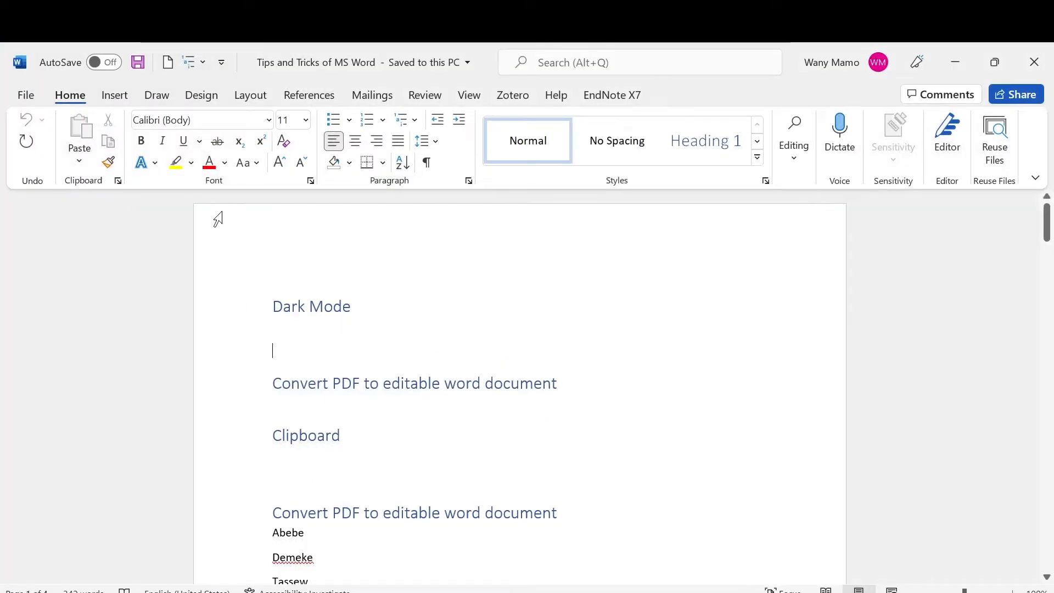
Step: Set the Office theme to Black in the account settings and review the document in dark mode
{"action": "left_click_drag", "start_coordinate": [245, 306], "coordinate": [723, 353]}
{"action": "left_click", "coordinate": [617, 286]}
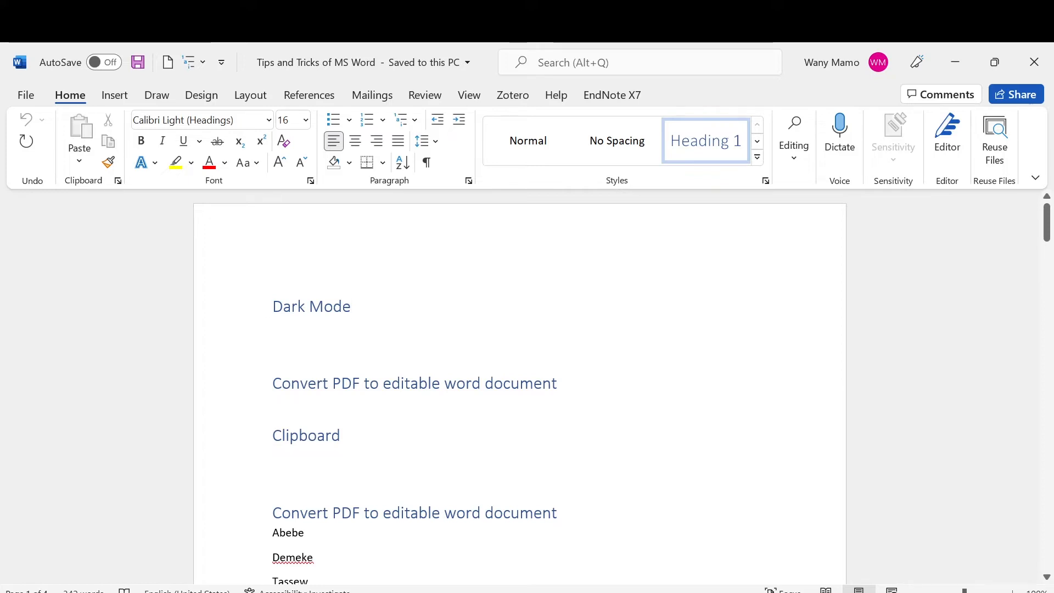
{"action": "left_click", "coordinate": [26, 96]}
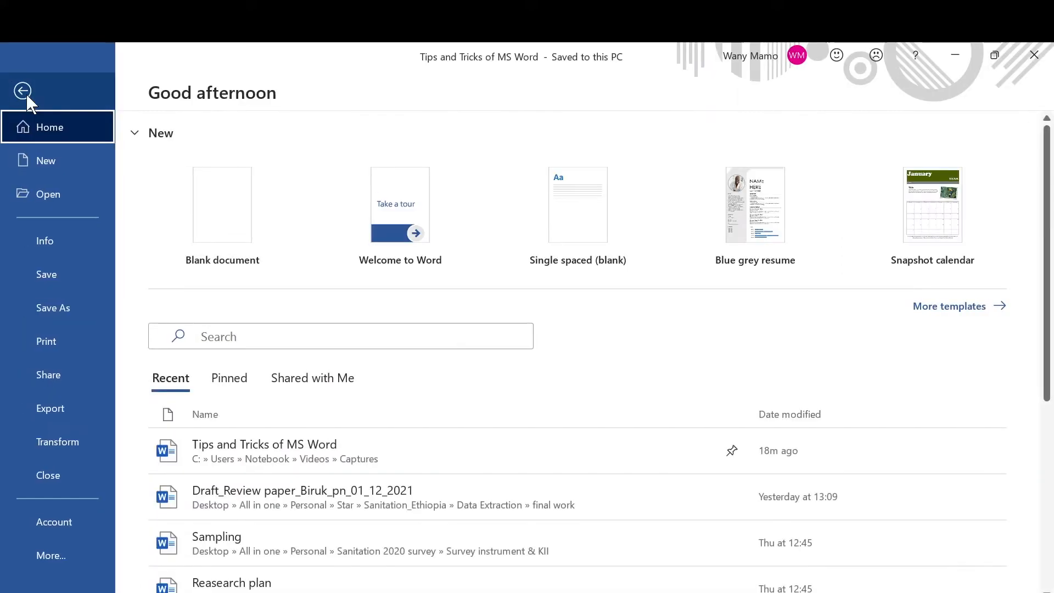
{"action": "left_click", "coordinate": [65, 522]}
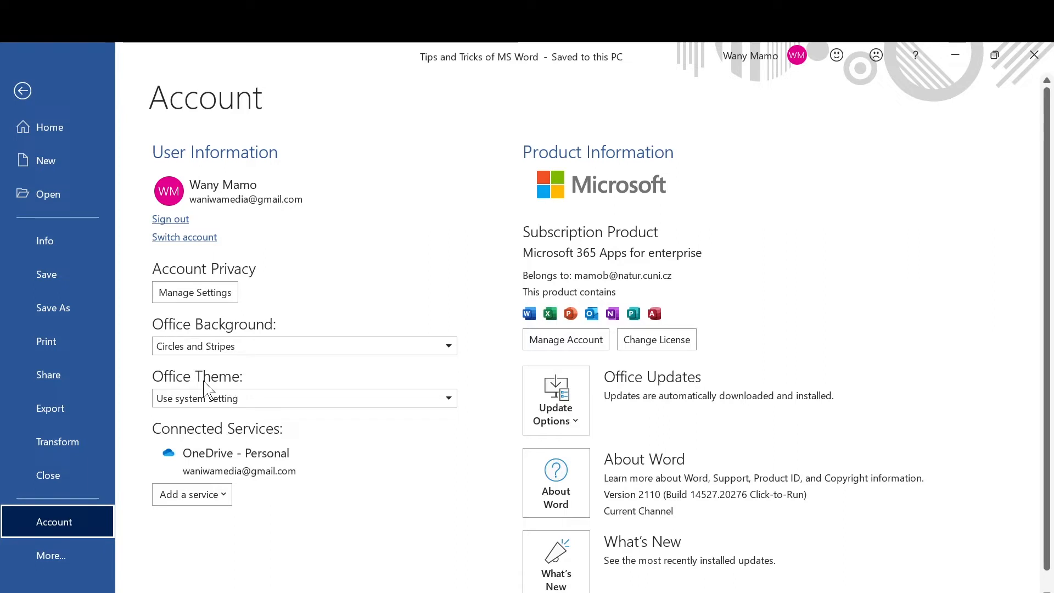
{"action": "left_click", "coordinate": [250, 399]}
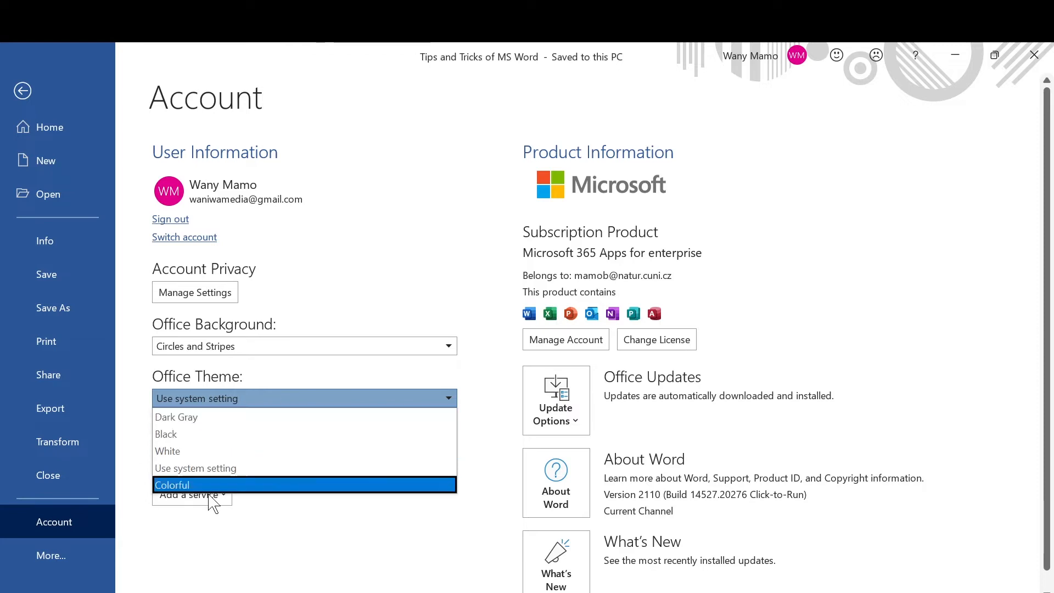
{"action": "left_click", "coordinate": [177, 436]}
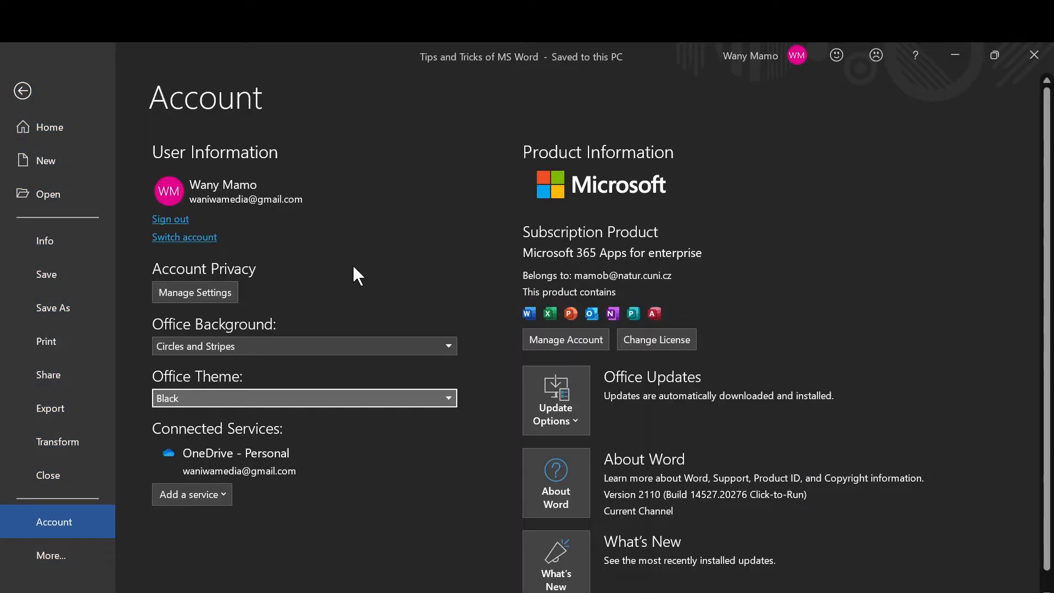
{"action": "key", "text": "Escape"}
{"action": "scroll", "coordinate": [261, 357], "scroll_direction": "down", "scroll_amount": 12}
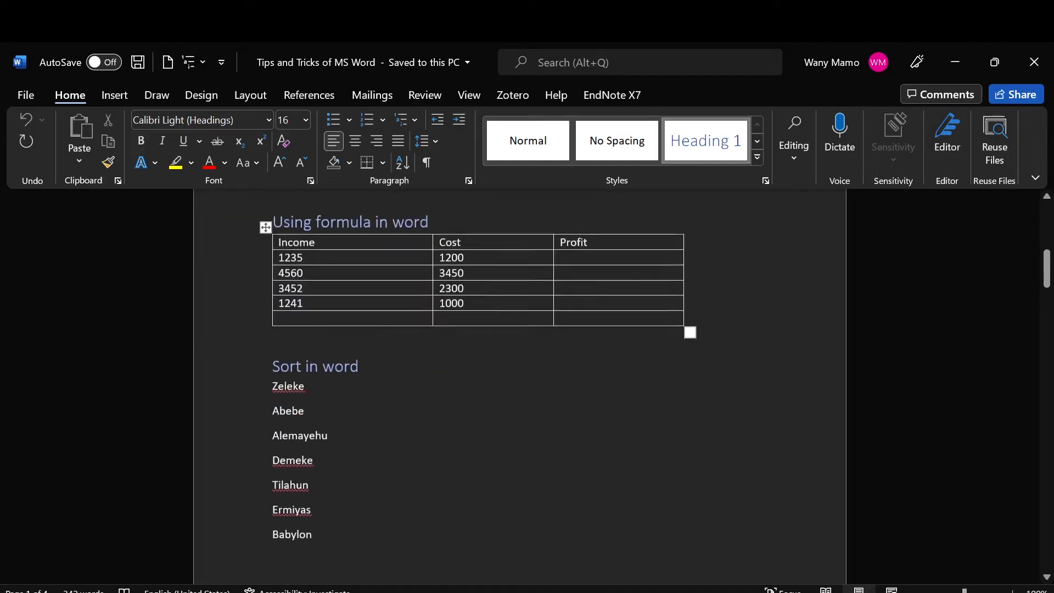
{"action": "scroll", "coordinate": [519, 384], "scroll_direction": "down", "scroll_amount": 7}
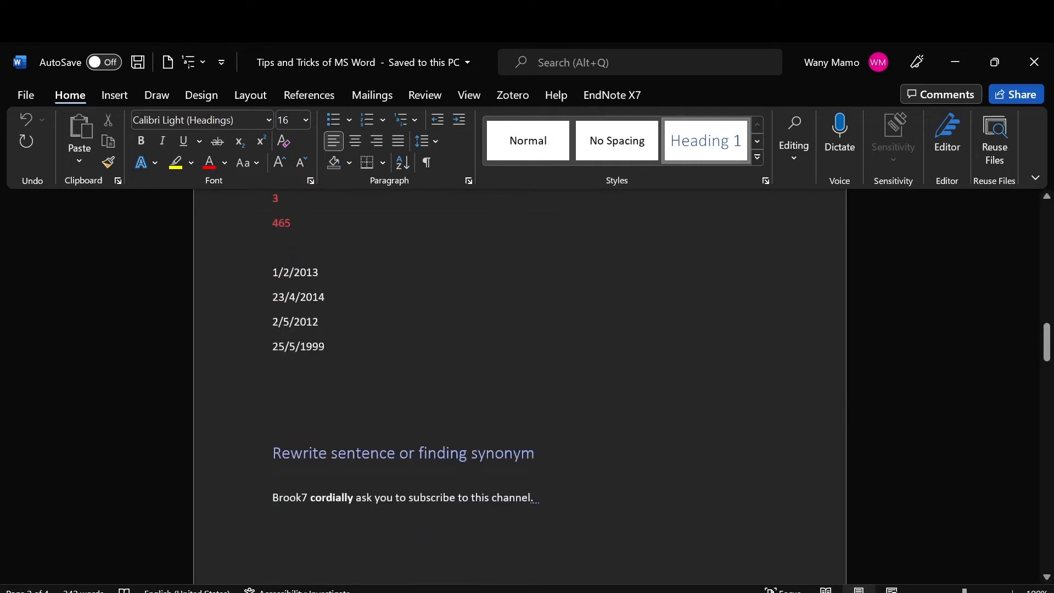
{"action": "scroll", "coordinate": [210, 309], "scroll_direction": "up", "scroll_amount": 10}
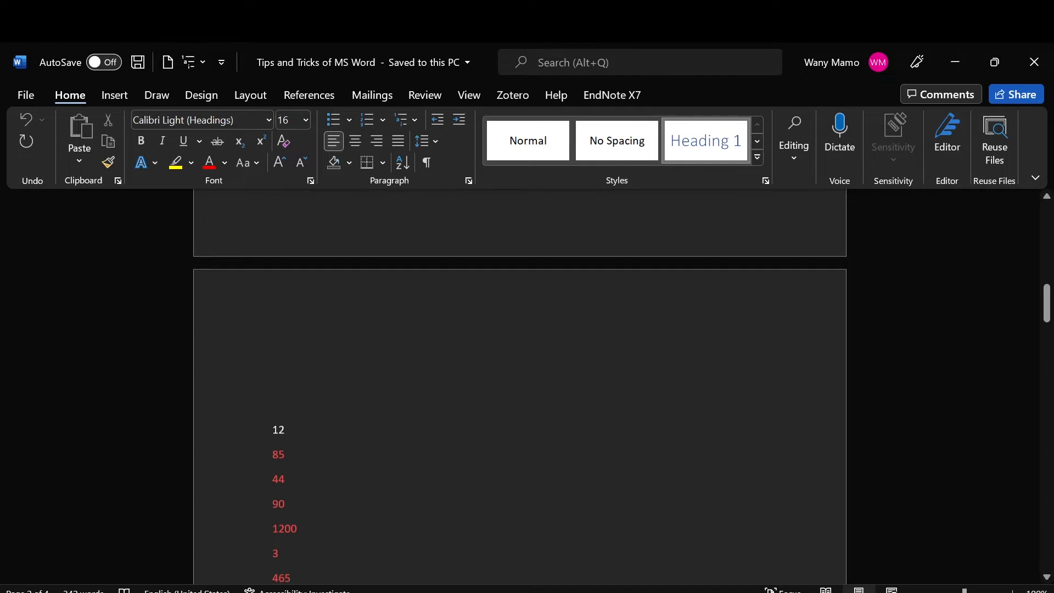
{"action": "scroll", "coordinate": [436, 265], "scroll_direction": "up", "scroll_amount": 6}
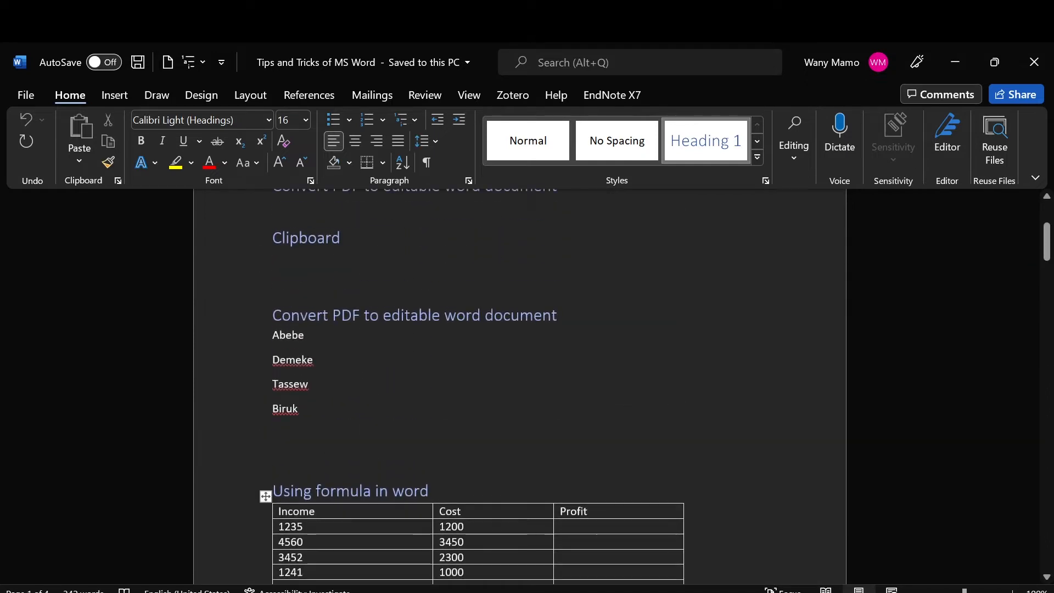
Step: Set the Office theme to "Use system setting" and return to the document
{"action": "key", "text": "ctrl+p"}
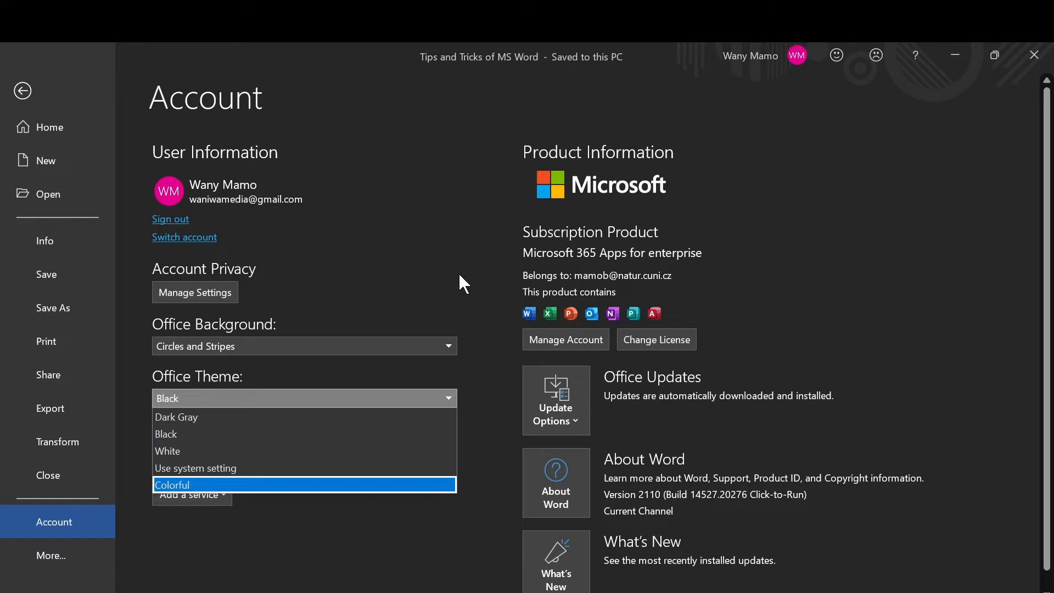
{"action": "left_click", "coordinate": [178, 468]}
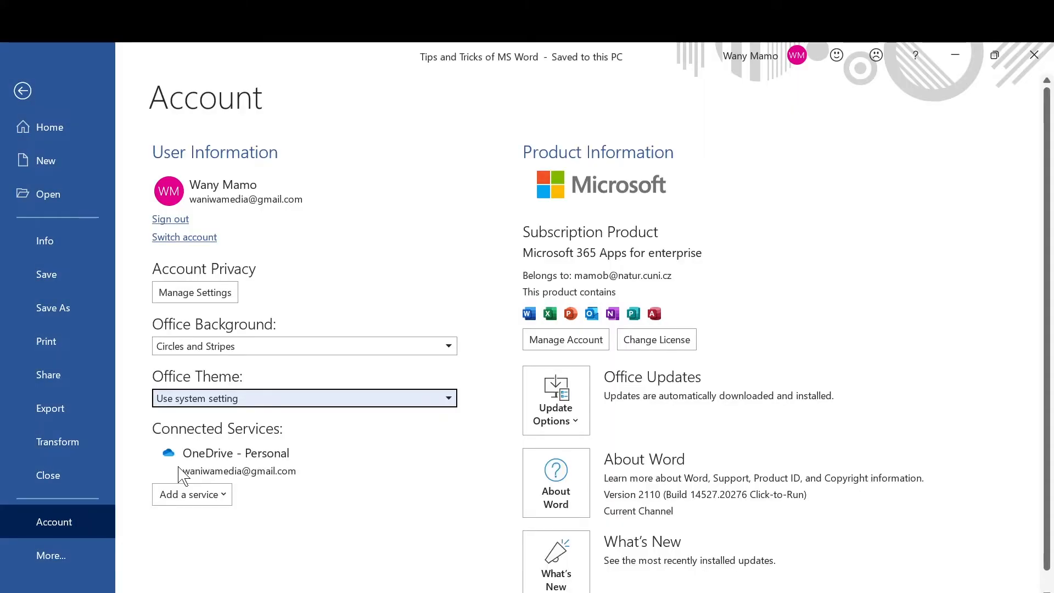
{"action": "left_click", "coordinate": [17, 88]}
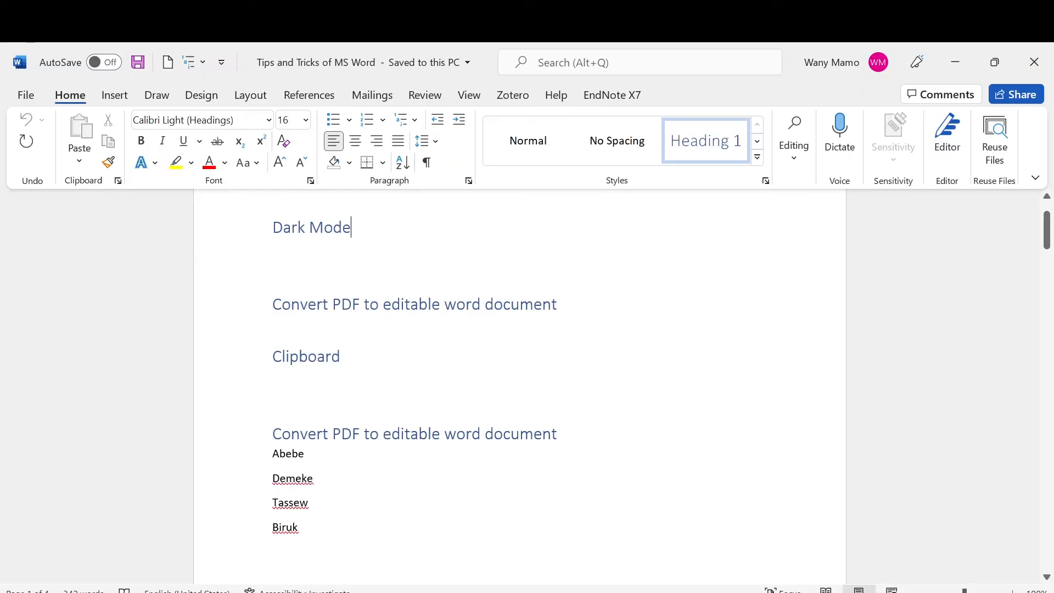
Step: Show the Office Clipboard and copy each of the four names under the Clipboard heading as a separate item
{"action": "scroll", "coordinate": [520, 386], "scroll_direction": "up", "scroll_amount": 2}
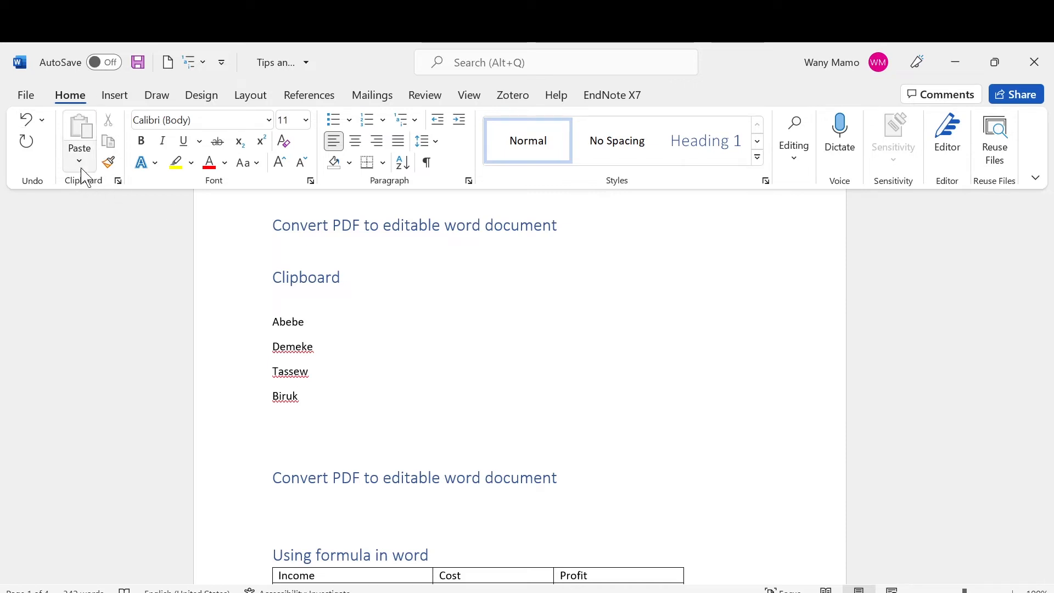
{"action": "left_click", "coordinate": [118, 181]}
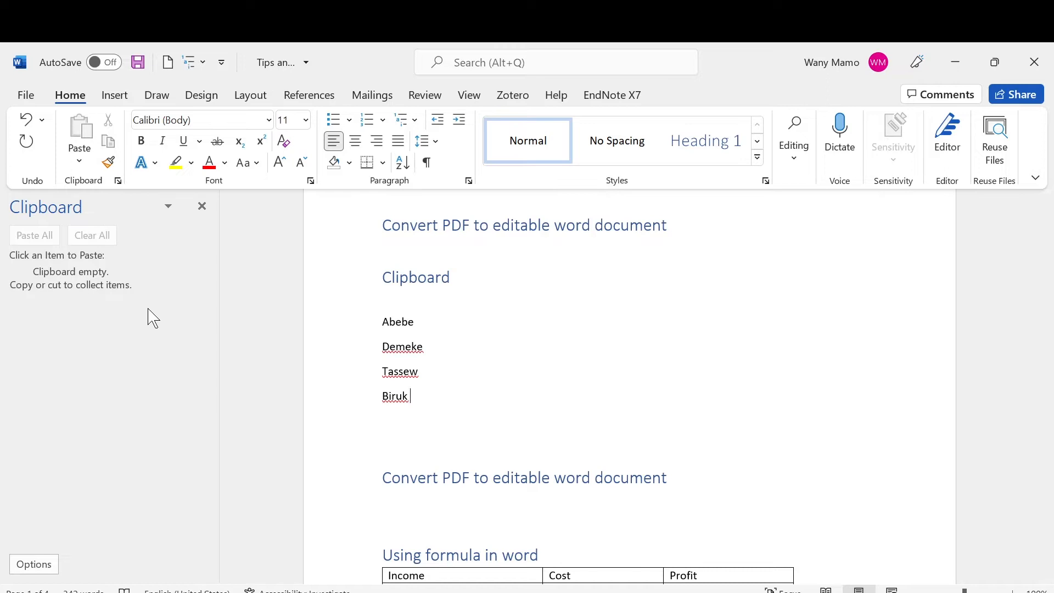
{"action": "left_click_drag", "start_coordinate": [383, 323], "coordinate": [459, 325]}
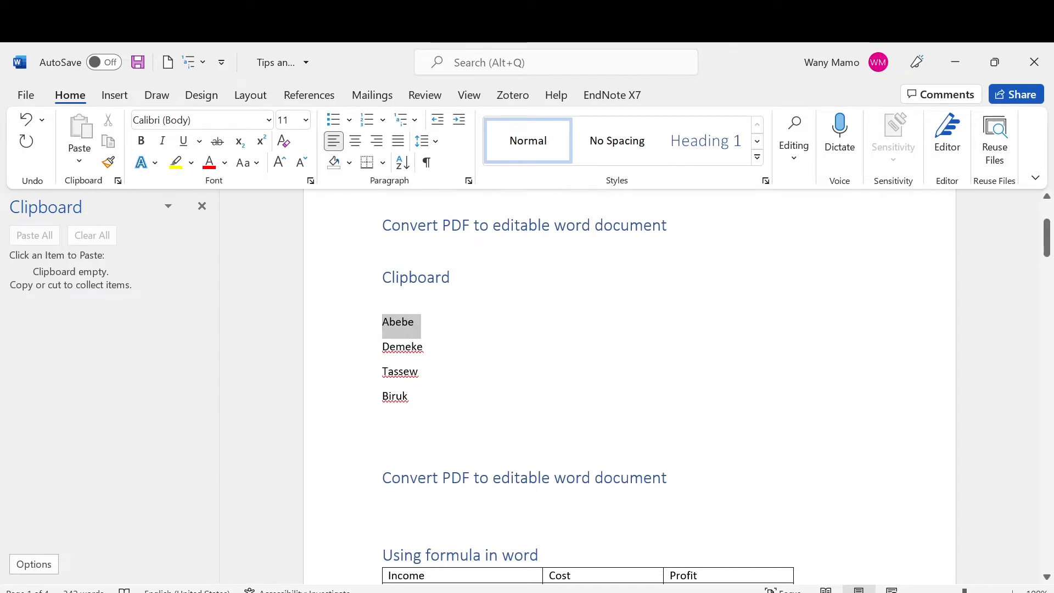
{"action": "key", "text": "ctrl+c"}
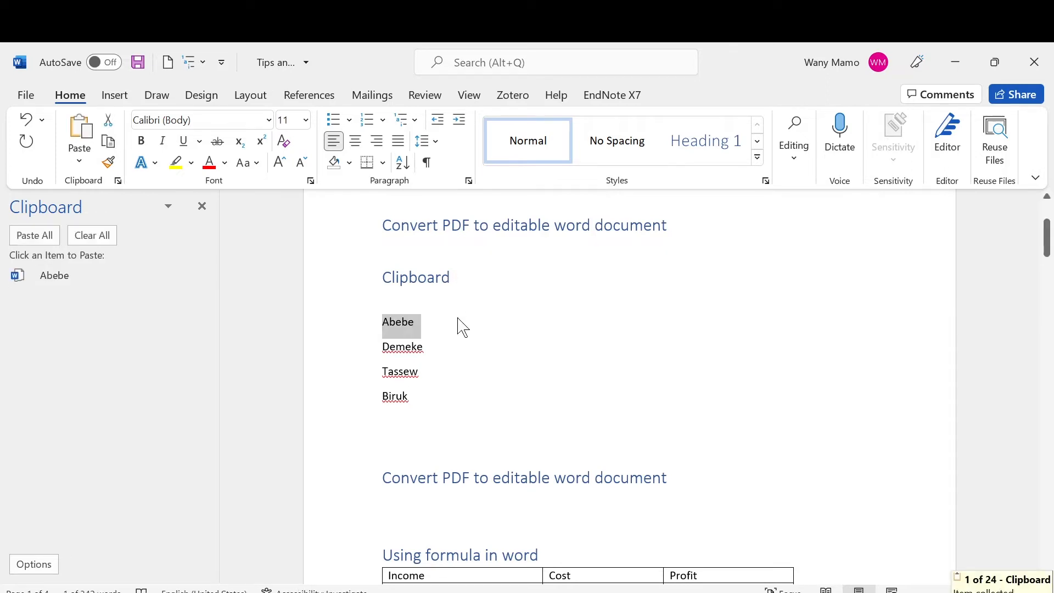
{"action": "left_click_drag", "start_coordinate": [383, 347], "coordinate": [440, 356]}
{"action": "key", "text": "ctrl+c"}
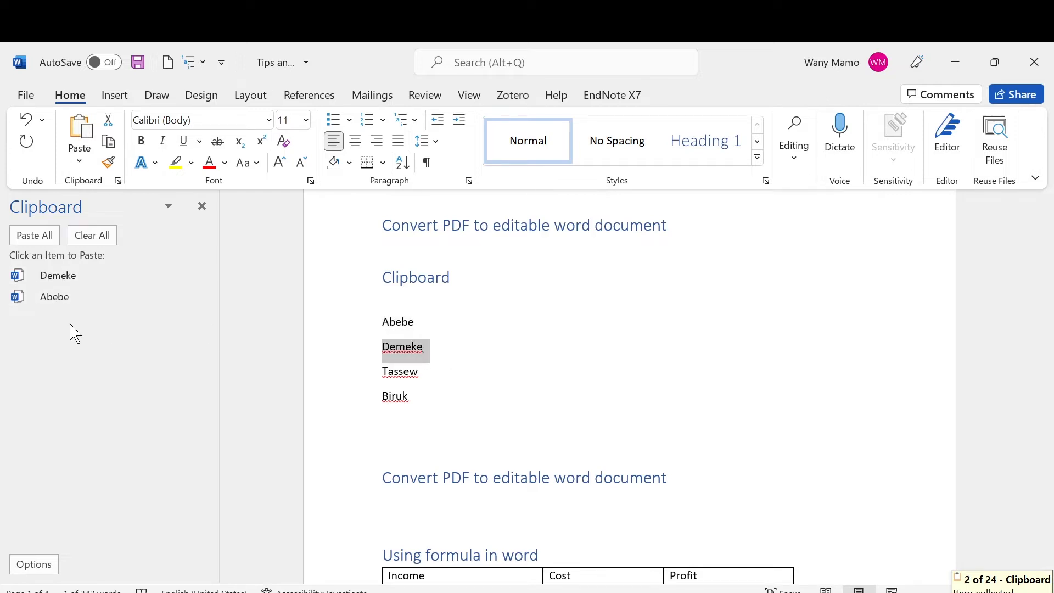
{"action": "left_click_drag", "start_coordinate": [382, 372], "coordinate": [471, 386]}
{"action": "key", "text": "ctrl+c"}
{"action": "left_click_drag", "start_coordinate": [383, 396], "coordinate": [428, 416]}
{"action": "key", "text": "ctrl+c"}
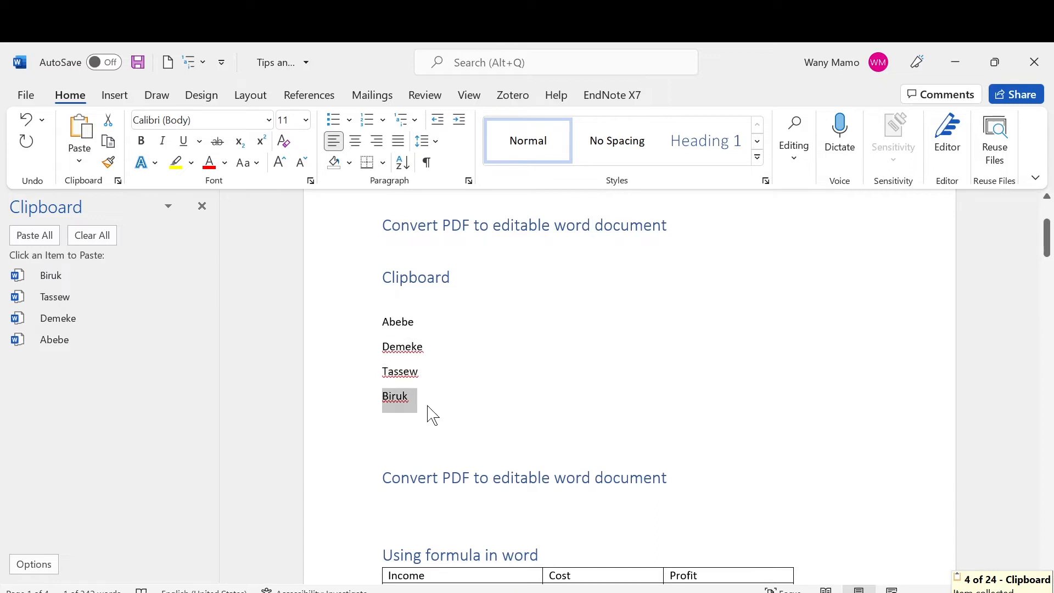
Step: Copy all four names under the Clipboard heading together as one clipboard item
{"action": "left_click", "coordinate": [458, 381]}
{"action": "left_click_drag", "start_coordinate": [380, 321], "coordinate": [424, 426]}
{"action": "key", "text": "ctrl+c"}
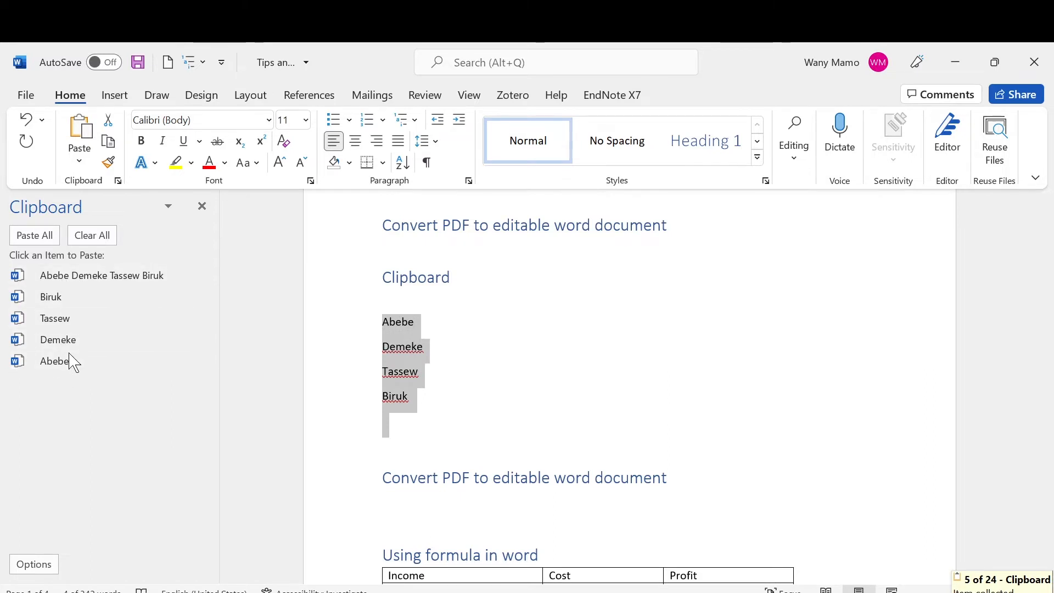
{"action": "left_click", "coordinate": [200, 276]}
{"action": "key", "text": "Escape"}
Step: Paste the combined four-name clipboard item on the empty line above the number list that starts with 12
{"action": "scroll", "coordinate": [467, 381], "scroll_direction": "down", "scroll_amount": 2}
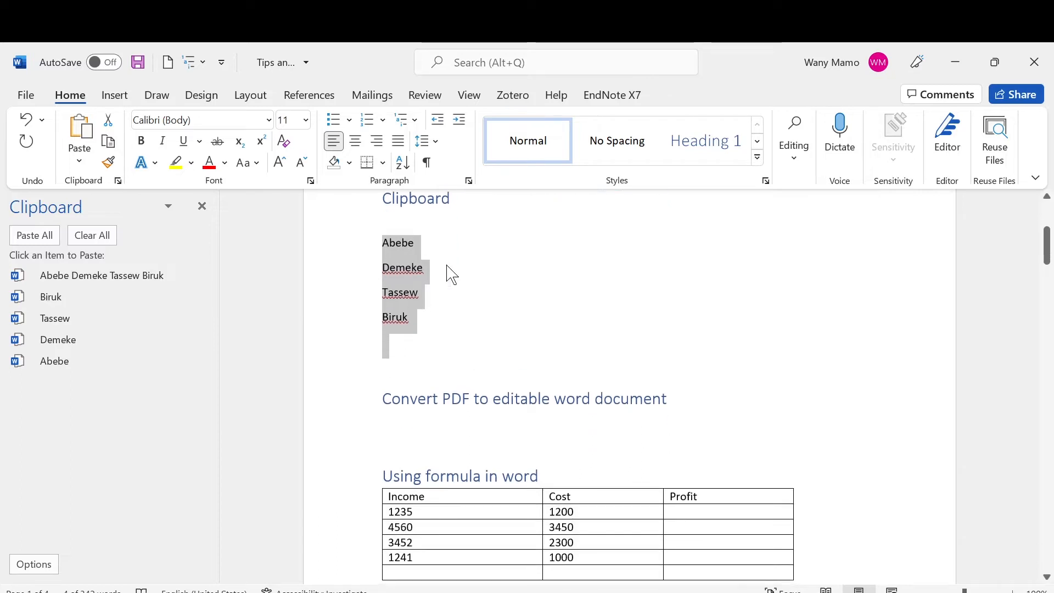
{"action": "scroll", "coordinate": [445, 265], "scroll_direction": "down", "scroll_amount": 10}
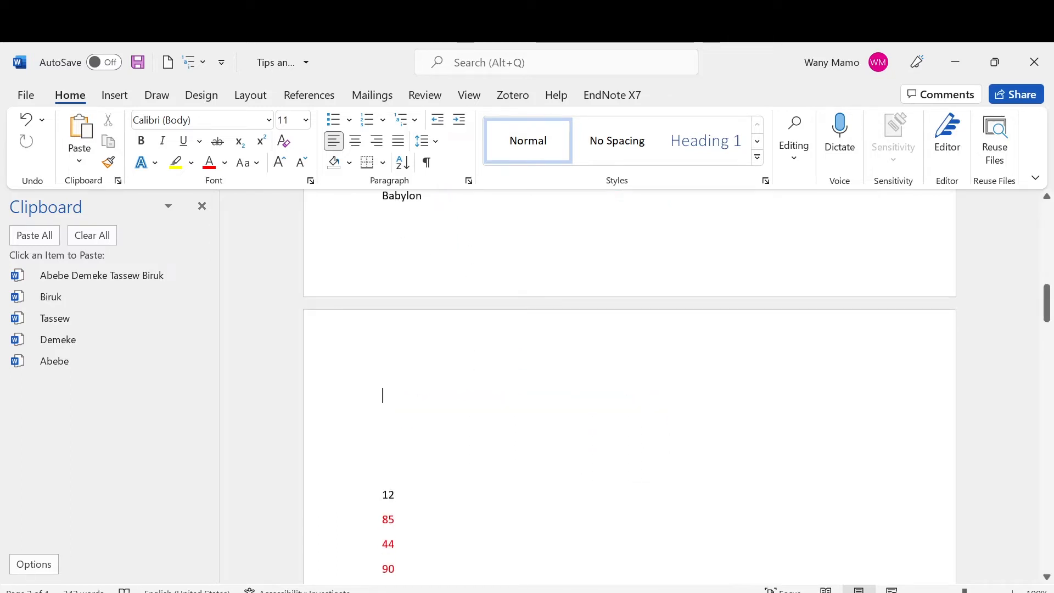
{"action": "scroll", "coordinate": [549, 439], "scroll_direction": "up", "scroll_amount": 8}
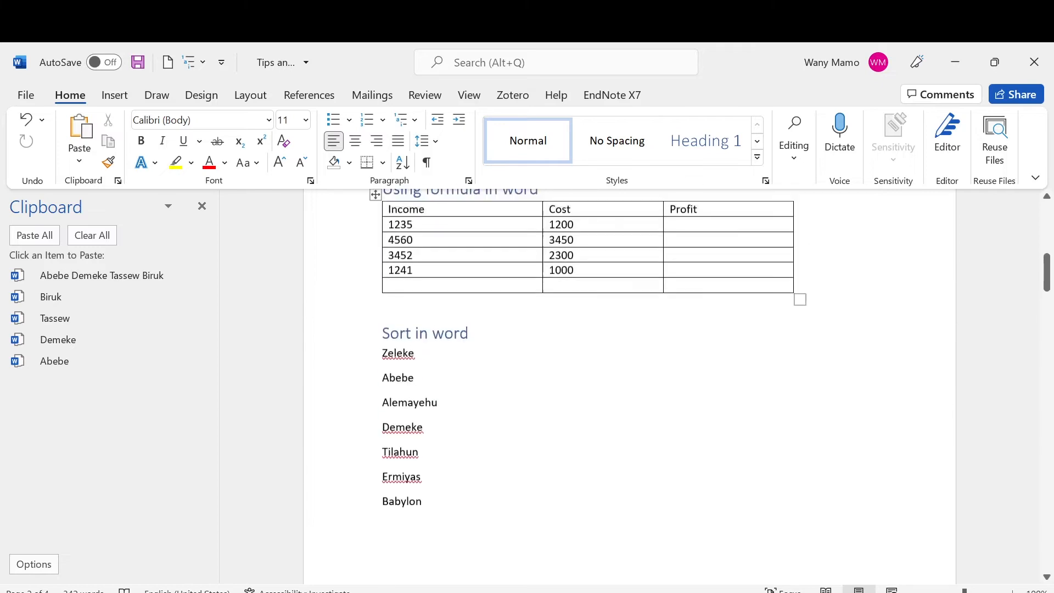
{"action": "scroll", "coordinate": [549, 384], "scroll_direction": "up", "scroll_amount": 2}
{"action": "scroll", "coordinate": [549, 384], "scroll_direction": "down", "scroll_amount": 6}
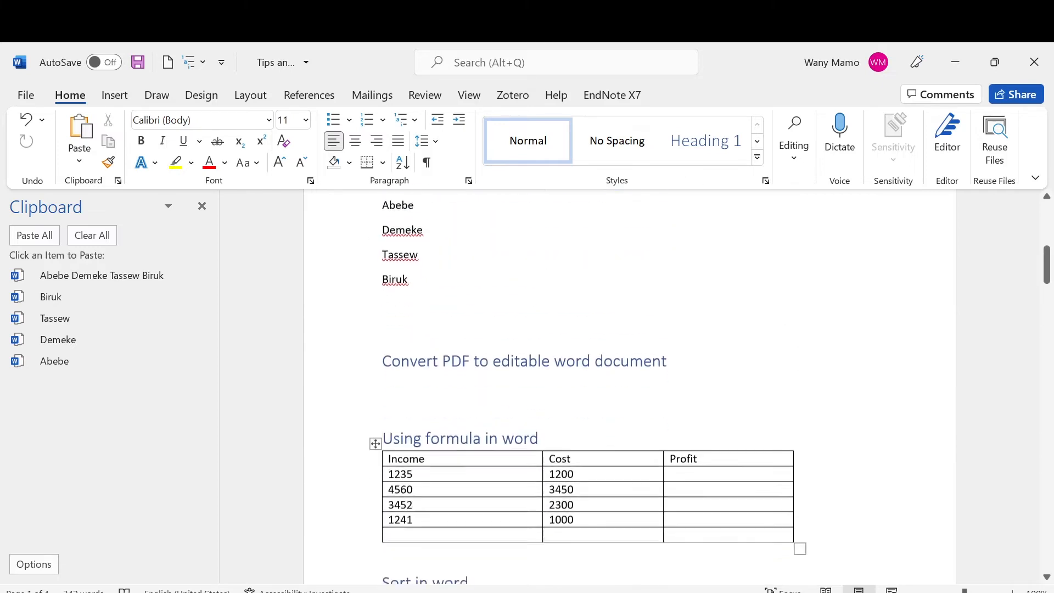
{"action": "scroll", "coordinate": [629, 384], "scroll_direction": "down", "scroll_amount": 4}
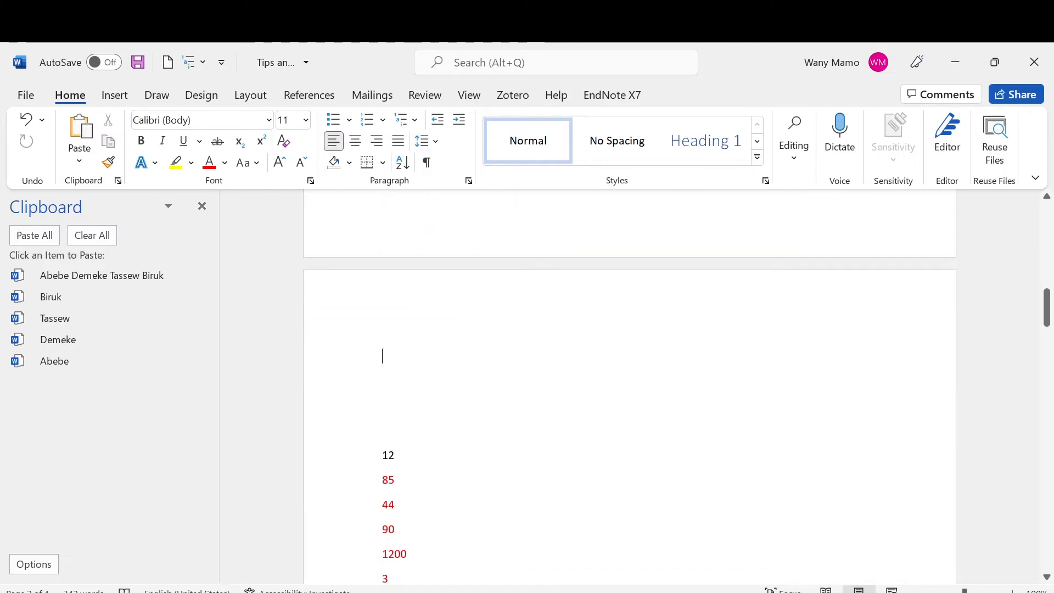
{"action": "left_click", "coordinate": [63, 276]}
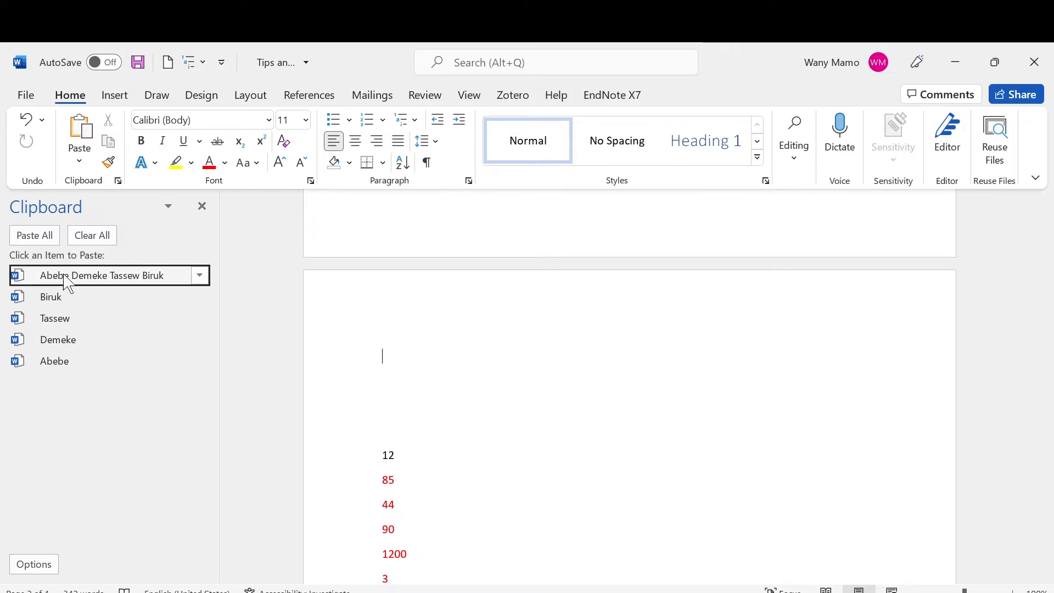
Step: Paste the four individually copied names below the combined list, from the most recently copied to the first copied
{"action": "left_click", "coordinate": [45, 305]}
{"action": "scroll", "coordinate": [278, 384], "scroll_direction": "down", "scroll_amount": 2}
{"action": "left_click", "coordinate": [67, 324]}
{"action": "left_click", "coordinate": [68, 342]}
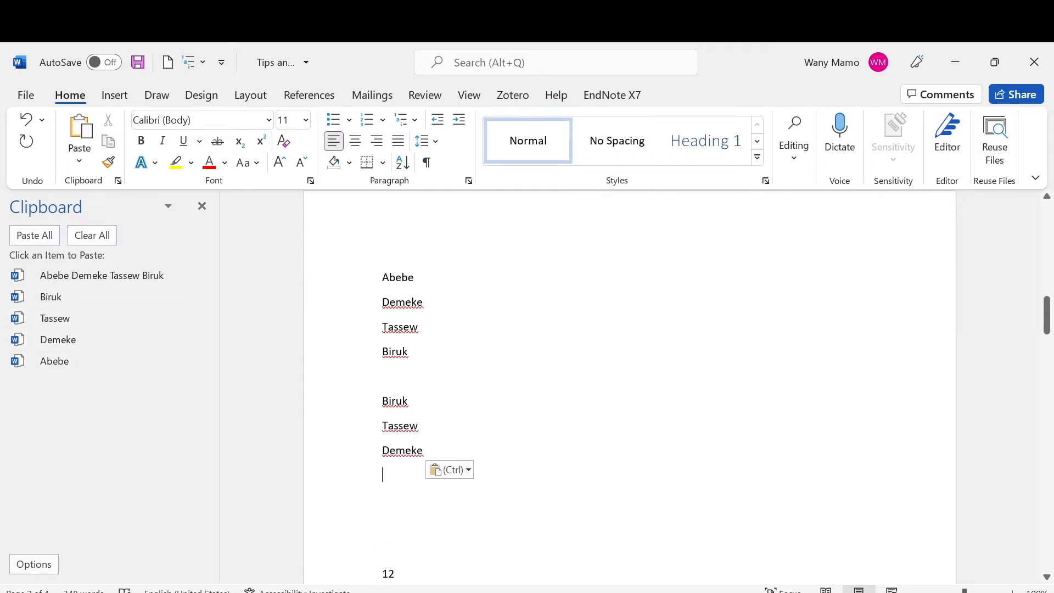
{"action": "left_click", "coordinate": [93, 363]}
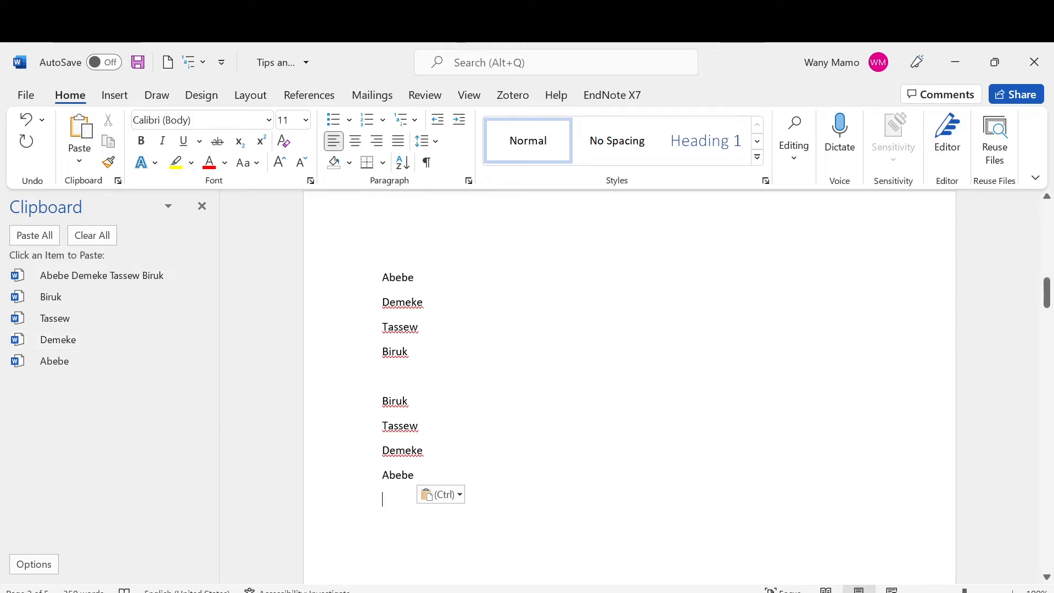
{"action": "scroll", "coordinate": [629, 387], "scroll_direction": "up", "scroll_amount": 11}
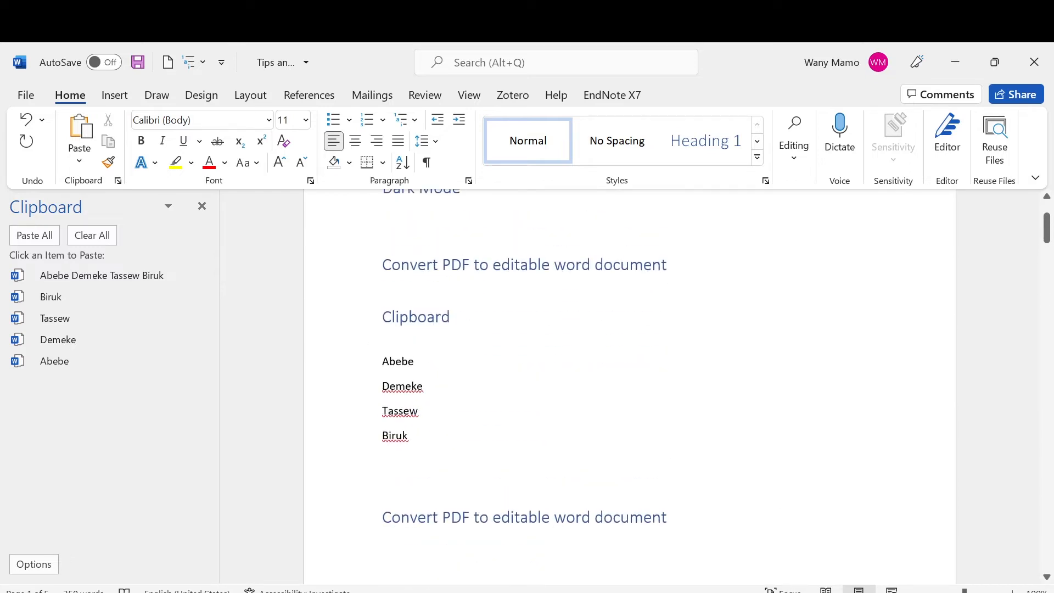
{"action": "scroll", "coordinate": [629, 387], "scroll_direction": "down", "scroll_amount": 12}
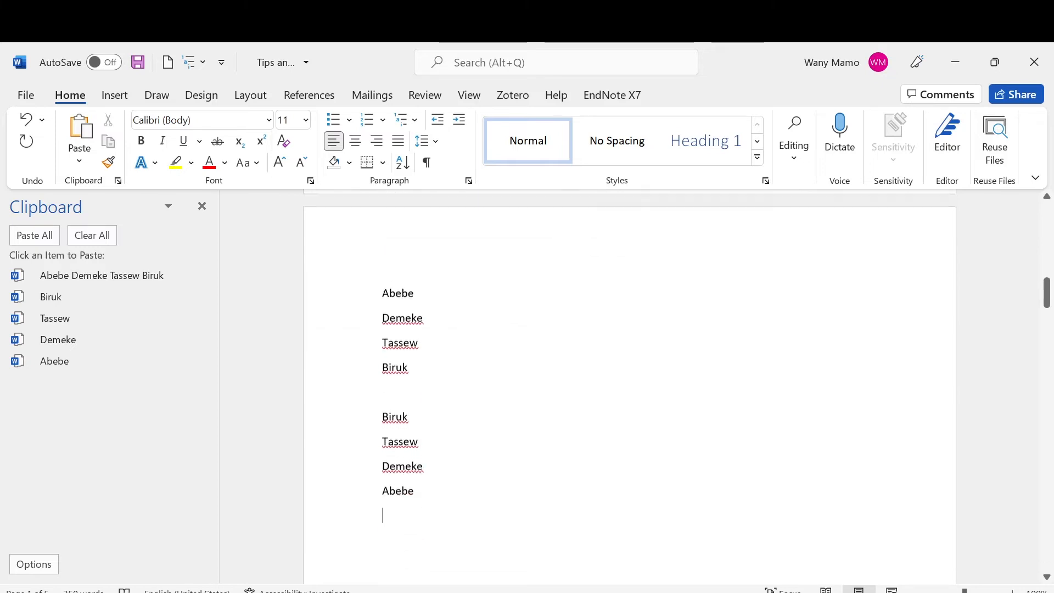
{"action": "scroll", "coordinate": [629, 387], "scroll_direction": "down", "scroll_amount": 2}
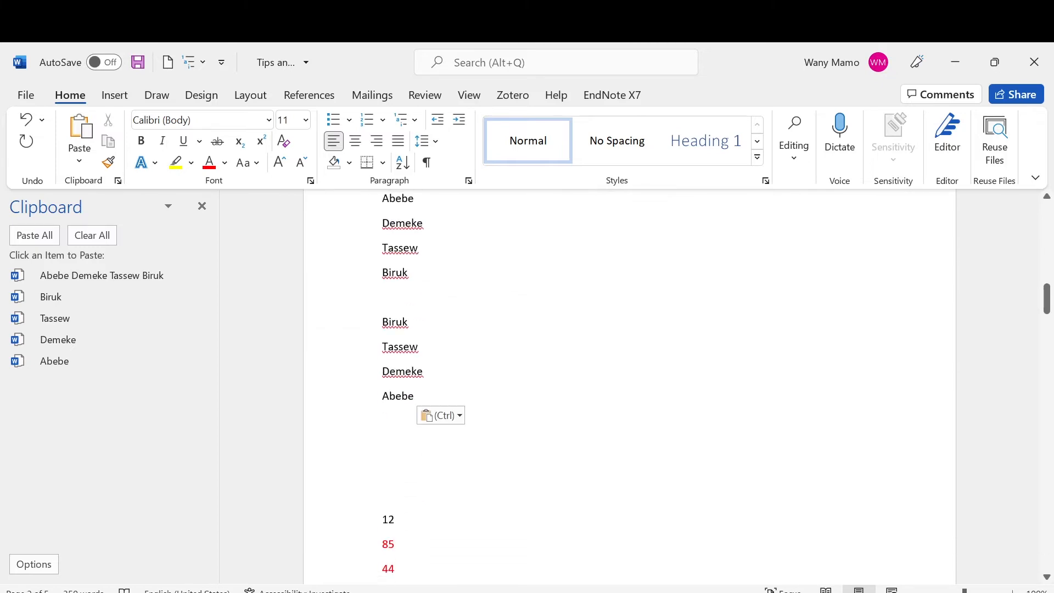
{"action": "scroll", "coordinate": [629, 387], "scroll_direction": "up", "scroll_amount": 1}
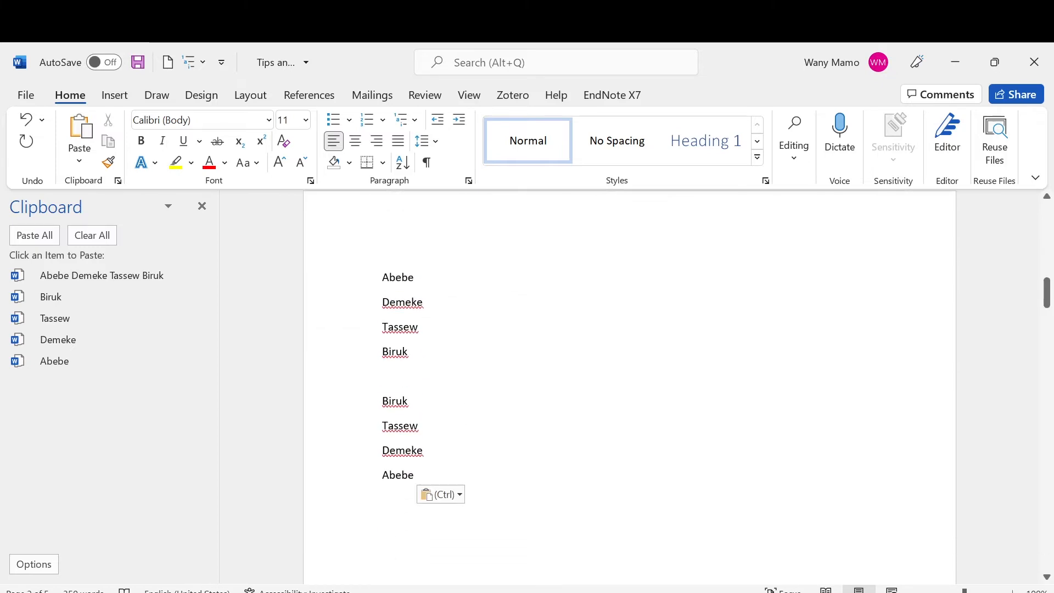
{"action": "scroll", "coordinate": [630, 387], "scroll_direction": "down", "scroll_amount": 1}
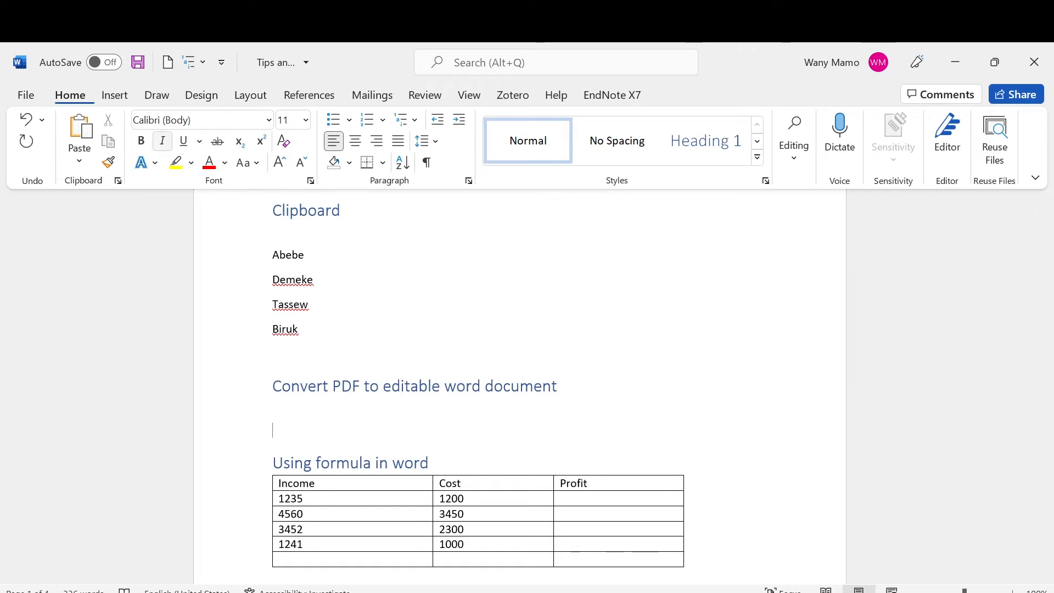
Step: Create a blank document and open the resume PDF from the Captures folder, converting it to an editable Word document
{"action": "left_click", "coordinate": [163, 67]}
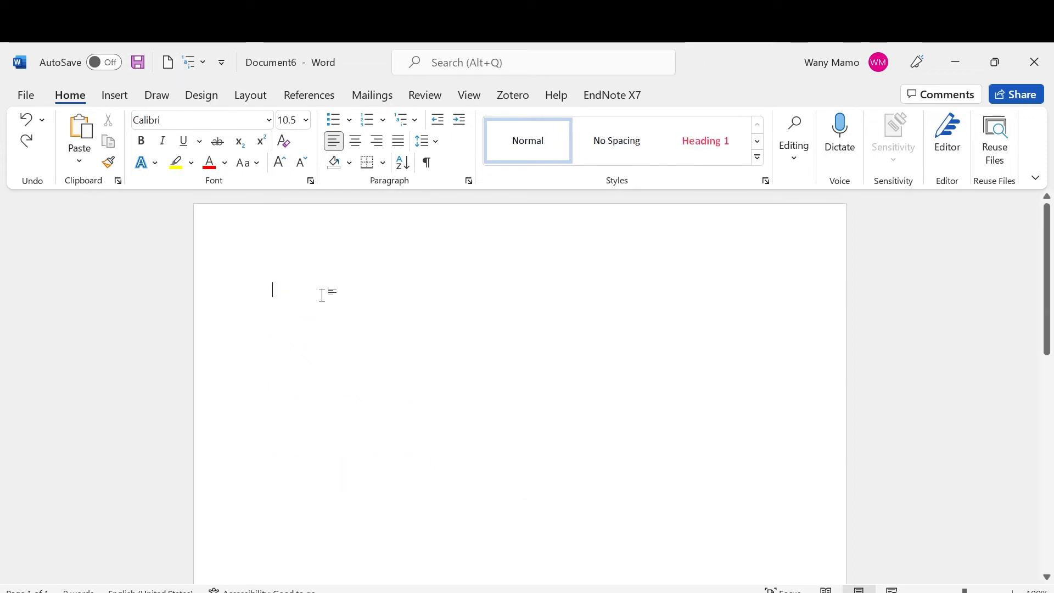
{"action": "left_click", "coordinate": [26, 94]}
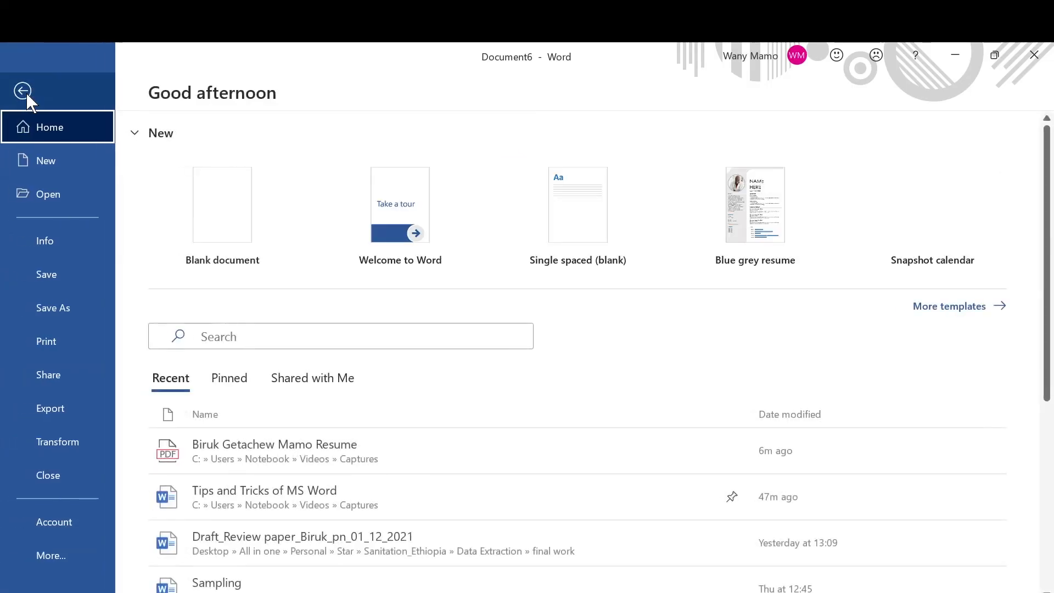
{"action": "left_click", "coordinate": [48, 194]}
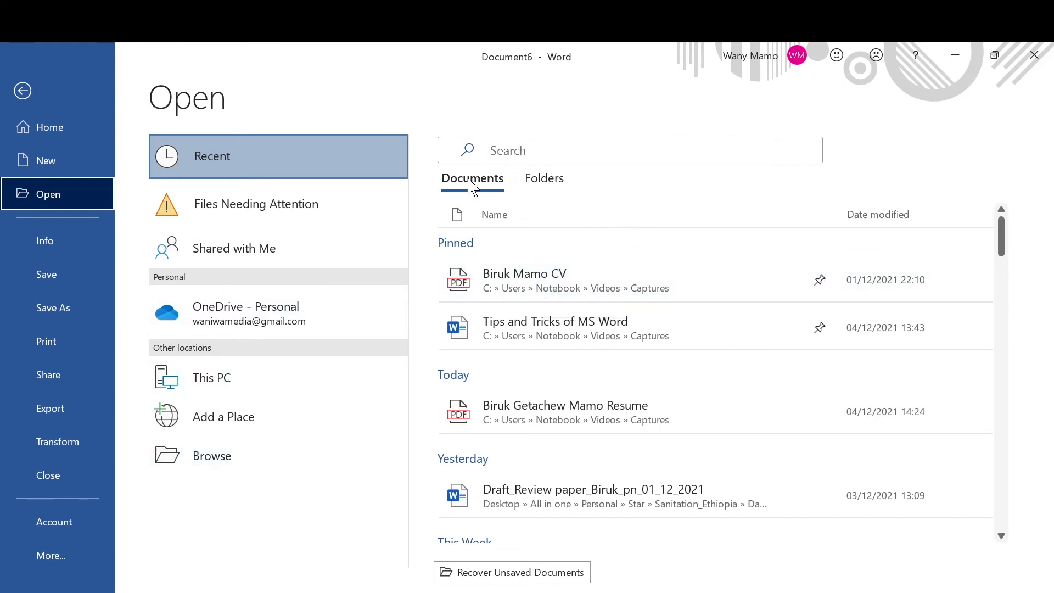
{"action": "left_click", "coordinate": [540, 187]}
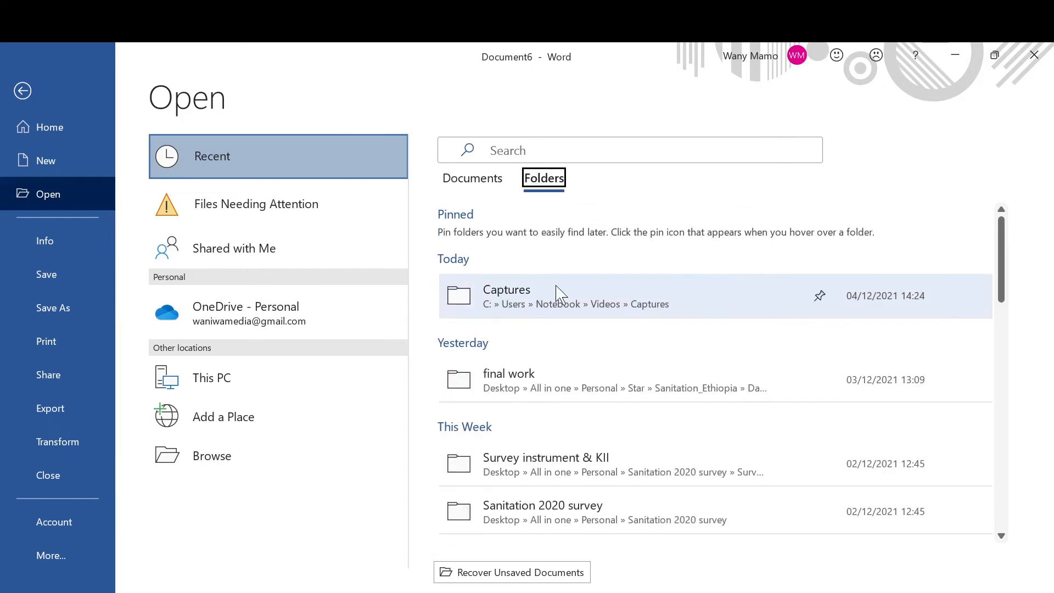
{"action": "left_click", "coordinate": [559, 294]}
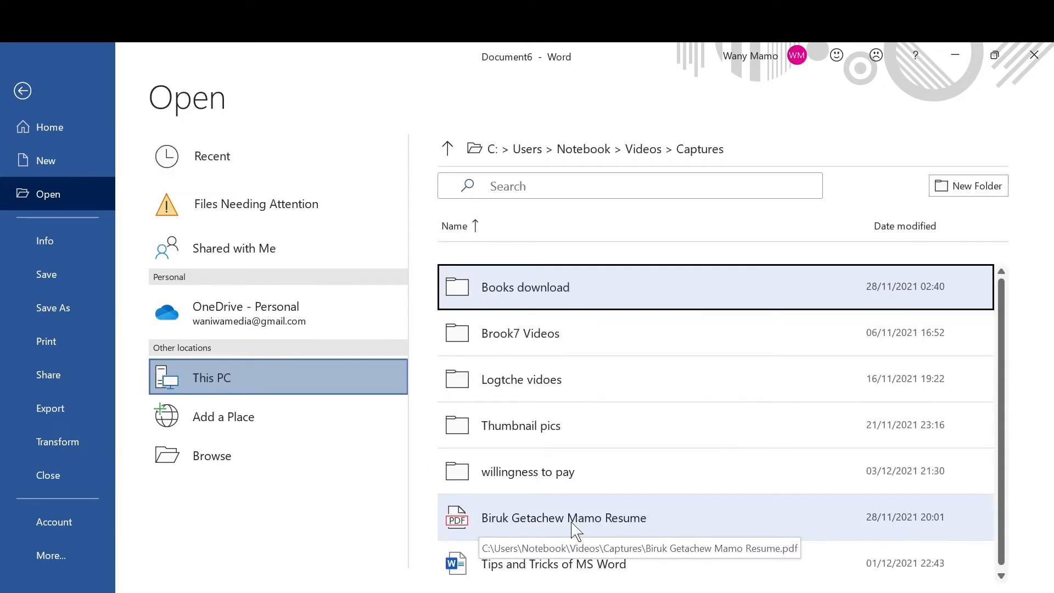
{"action": "left_click", "coordinate": [530, 518]}
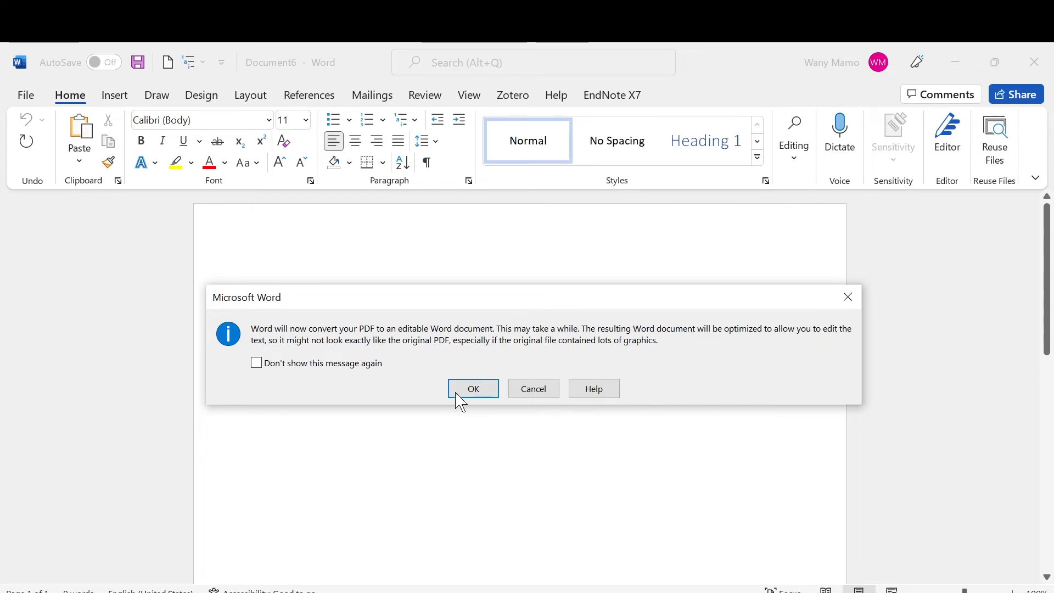
{"action": "left_click", "coordinate": [479, 391]}
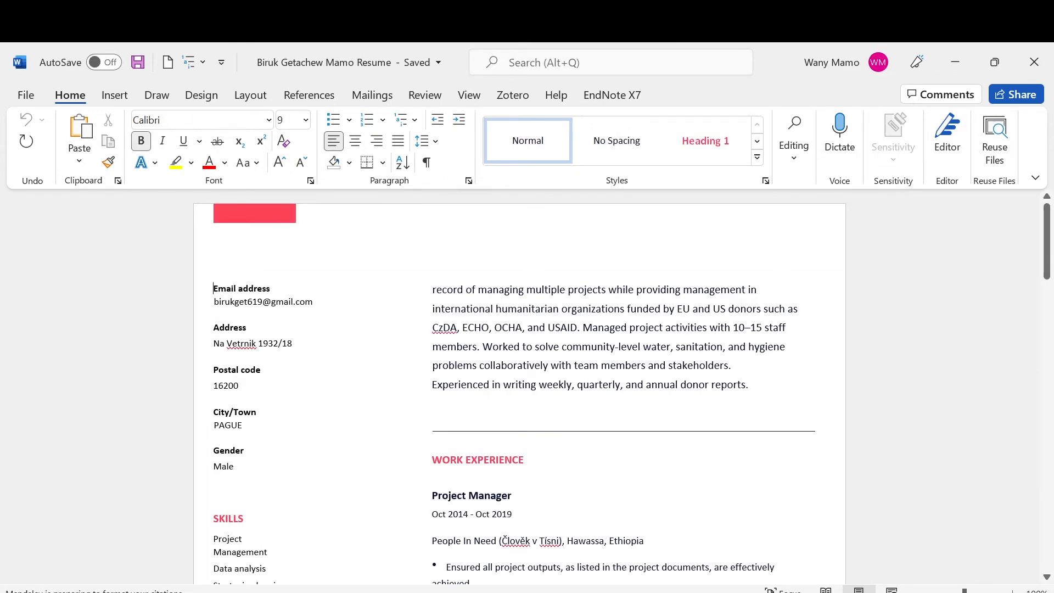
Step: Look through the converted resume and select the e-mail address line to check that its text is editable
{"action": "scroll", "coordinate": [519, 384], "scroll_direction": "down", "scroll_amount": 20}
{"action": "scroll", "coordinate": [519, 384], "scroll_direction": "up", "scroll_amount": 10}
{"action": "scroll", "coordinate": [520, 384], "scroll_direction": "up", "scroll_amount": 10}
{"action": "left_click_drag", "start_coordinate": [213, 302], "coordinate": [319, 307]}
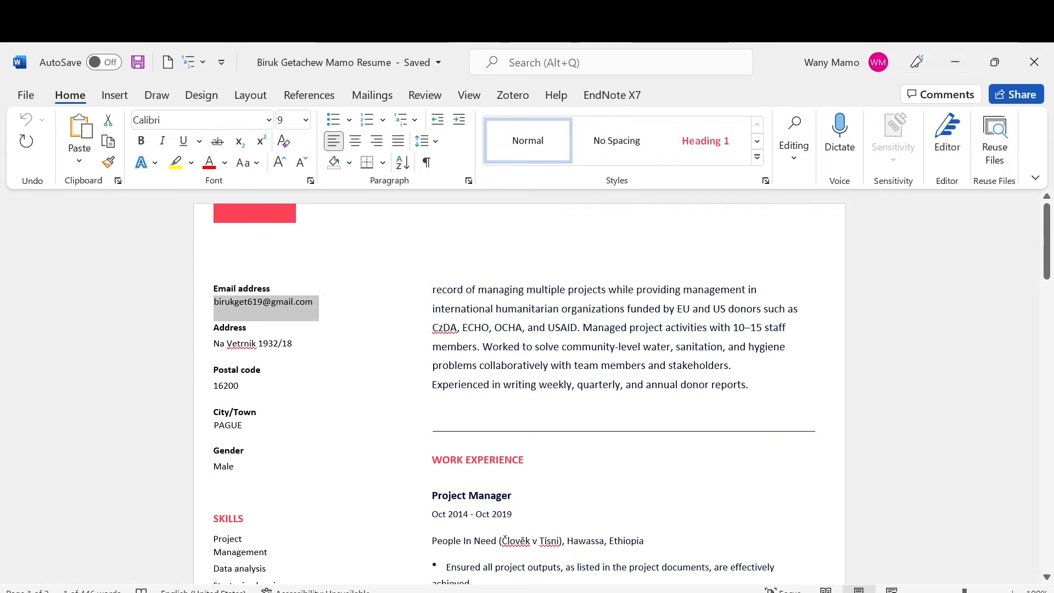
{"action": "scroll", "coordinate": [519, 387], "scroll_direction": "down", "scroll_amount": 1}
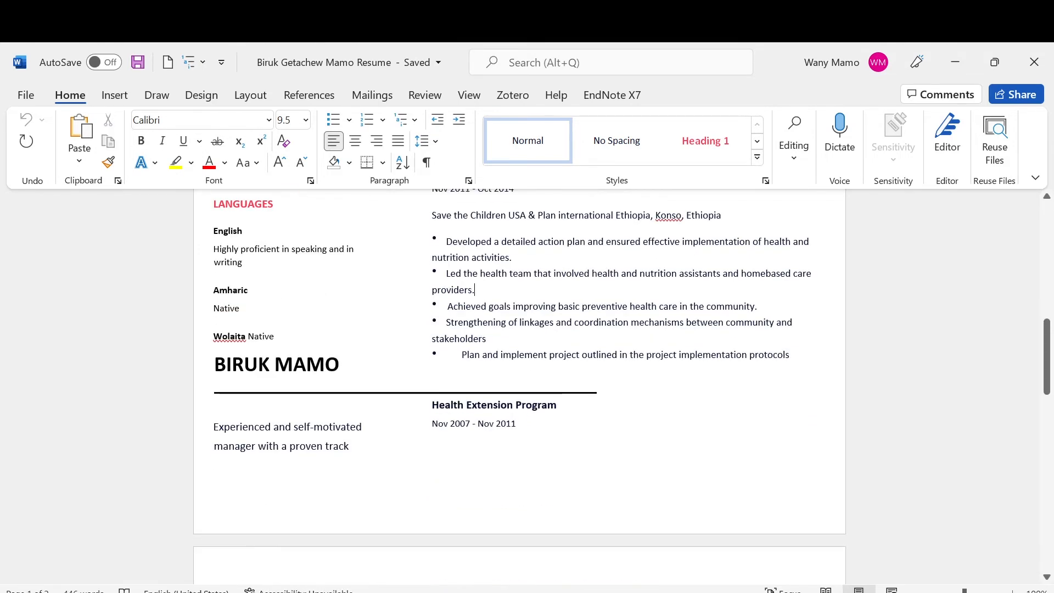
{"action": "scroll", "coordinate": [519, 386], "scroll_direction": "up", "scroll_amount": 1}
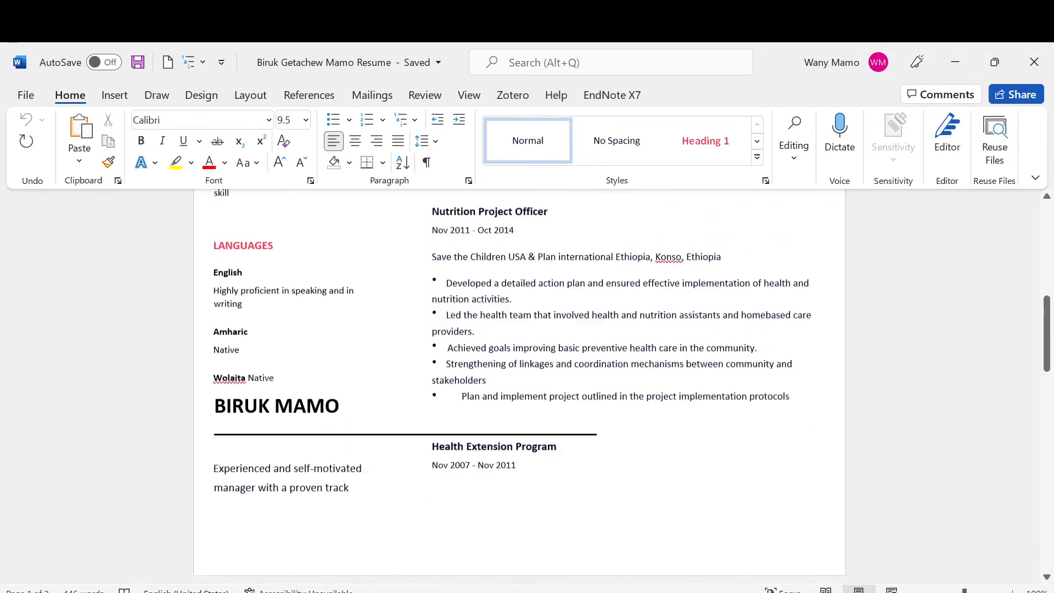
{"action": "scroll", "coordinate": [519, 386], "scroll_direction": "up", "scroll_amount": 5}
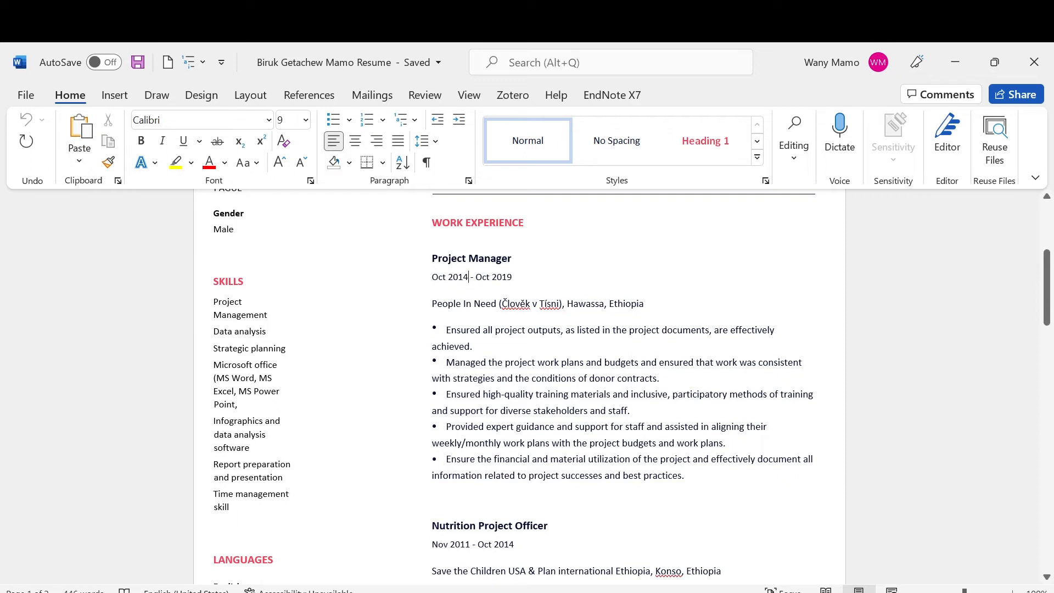
Step: Delete the start year from the date range under the Project Manager heading
{"action": "key", "text": "BackSpace"}
{"action": "key", "text": "BackSpace"}
{"action": "key", "text": "BackSpace"}
{"action": "key", "text": "BackSpace"}
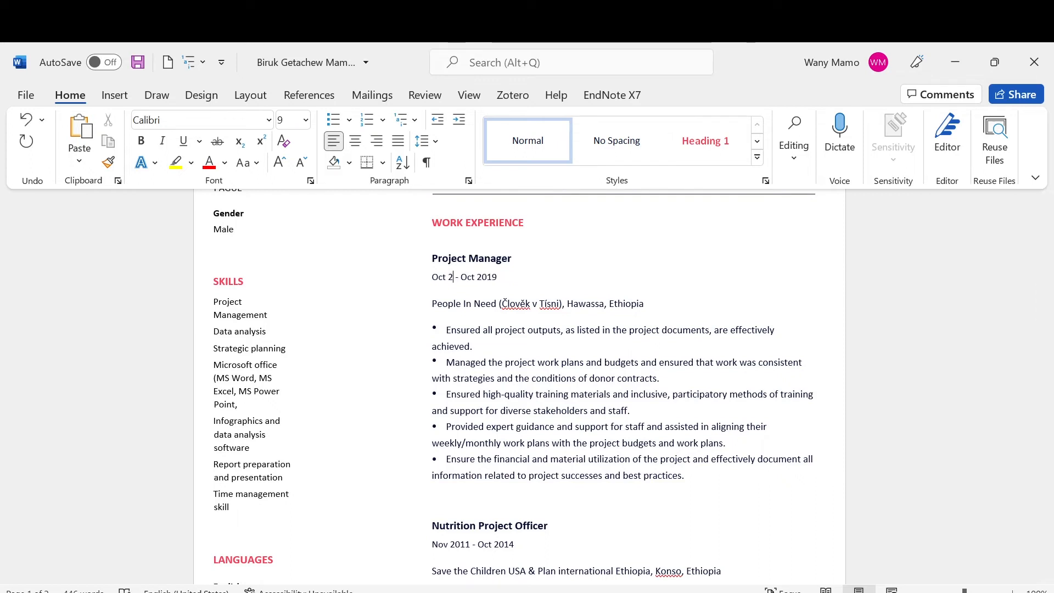
Step: Delete the whole date line under the Project Manager heading and undo that deletion
{"action": "left_click_drag", "start_coordinate": [493, 278], "coordinate": [439, 284]}
{"action": "key", "text": "BackSpace"}
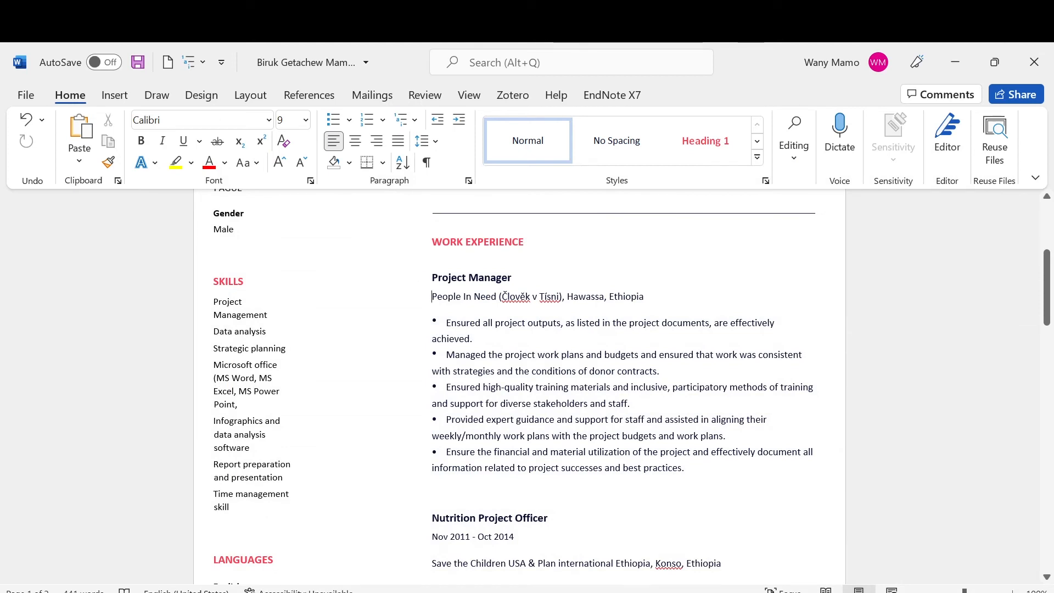
{"action": "left_click", "coordinate": [27, 120]}
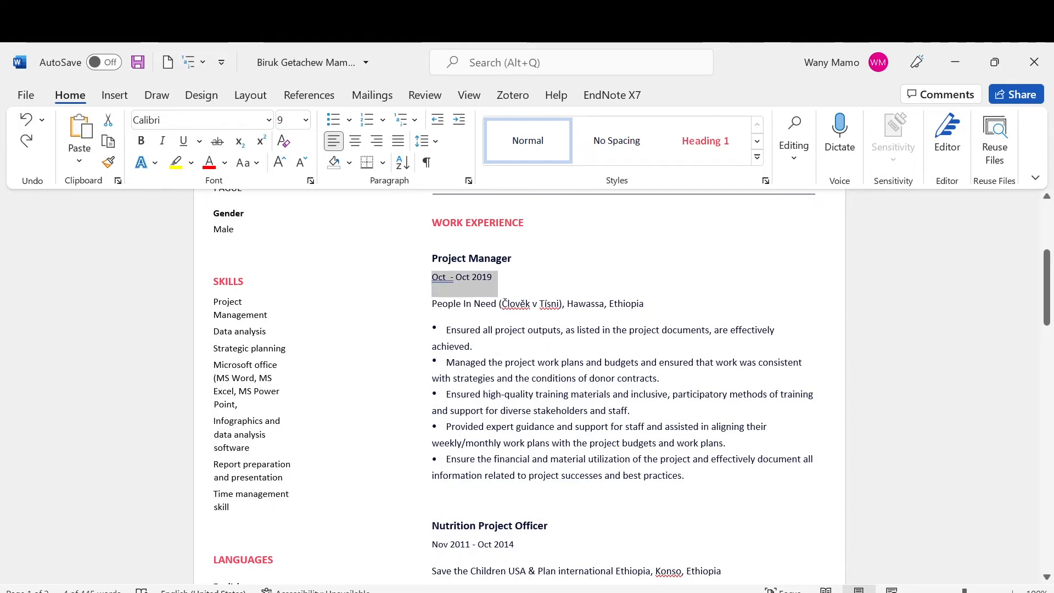
Step: Look over the rest of the converted resume and switch back to the Tips and Tricks of MS Word document
{"action": "scroll", "coordinate": [519, 384], "scroll_direction": "up", "scroll_amount": 3}
{"action": "scroll", "coordinate": [519, 385], "scroll_direction": "down", "scroll_amount": 5}
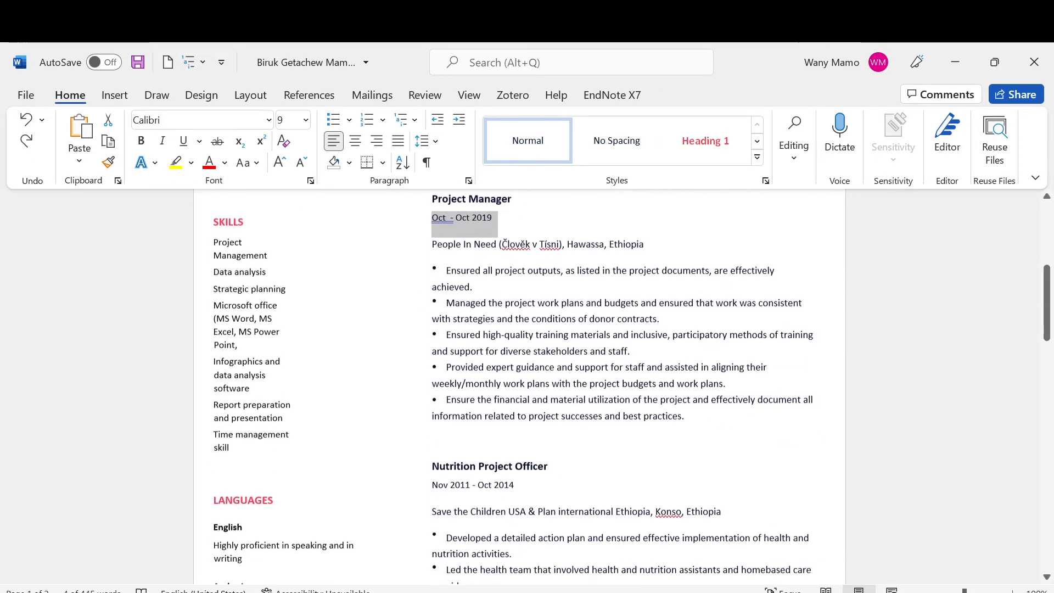
{"action": "scroll", "coordinate": [519, 384], "scroll_direction": "down", "scroll_amount": 1}
{"action": "key", "text": "alt+Tab"}
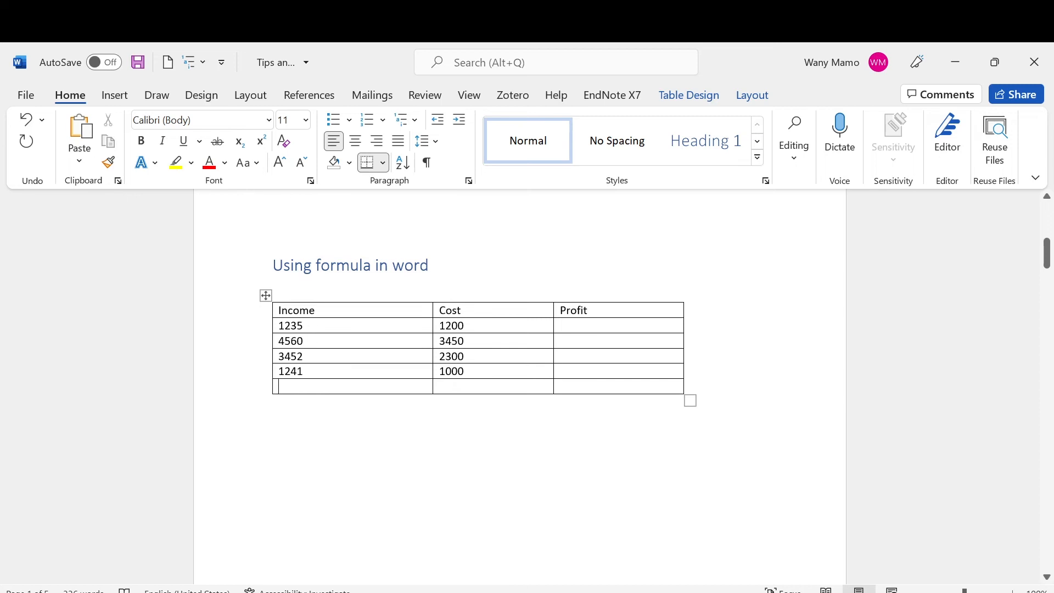
Step: Insert the formula =SUM(ABOVE) in the empty last cell of the Income column in the table under Using formula in word
{"action": "left_click_drag", "start_coordinate": [278, 310], "coordinate": [586, 393]}
{"action": "left_click", "coordinate": [271, 447]}
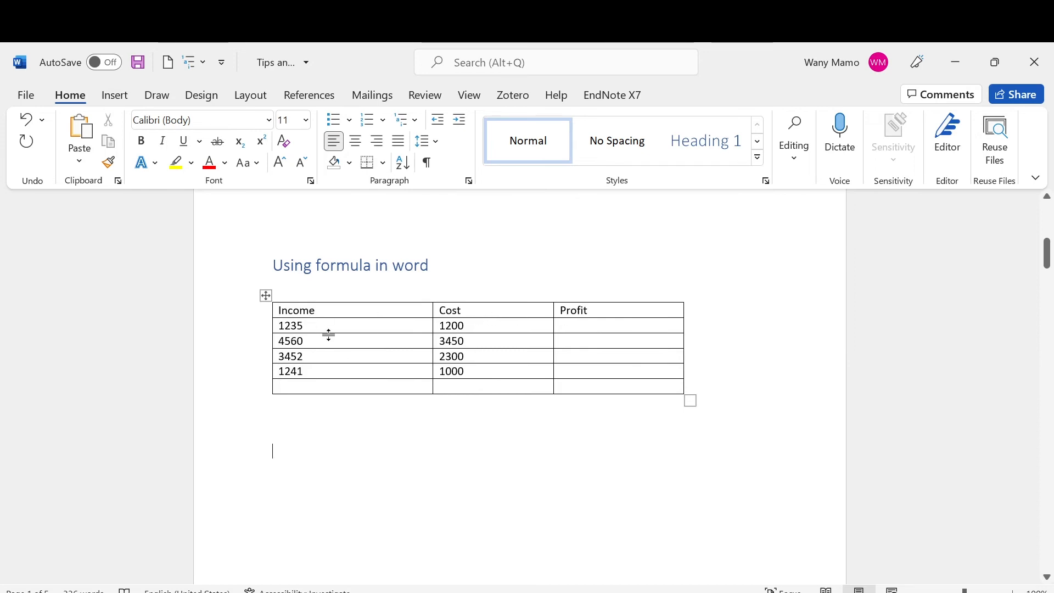
{"action": "left_click", "coordinate": [560, 325]}
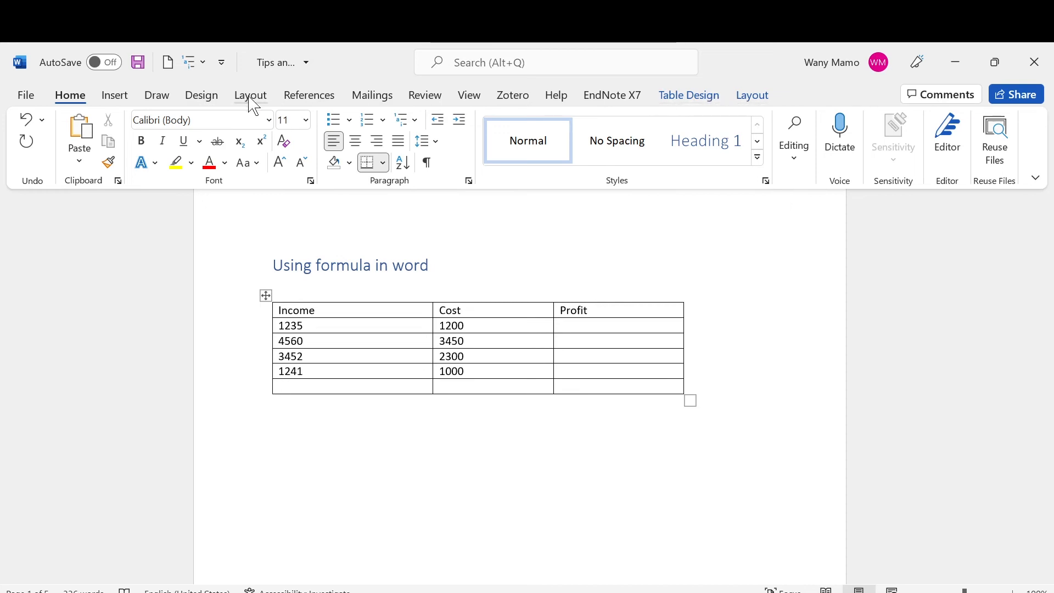
{"action": "left_click", "coordinate": [751, 105]}
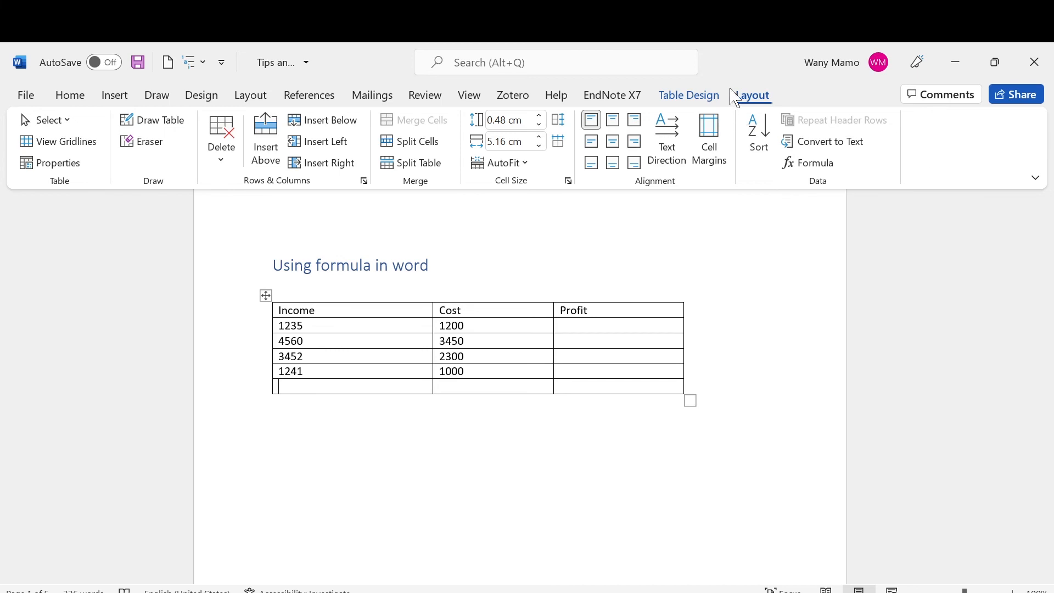
{"action": "left_click", "coordinate": [809, 163]}
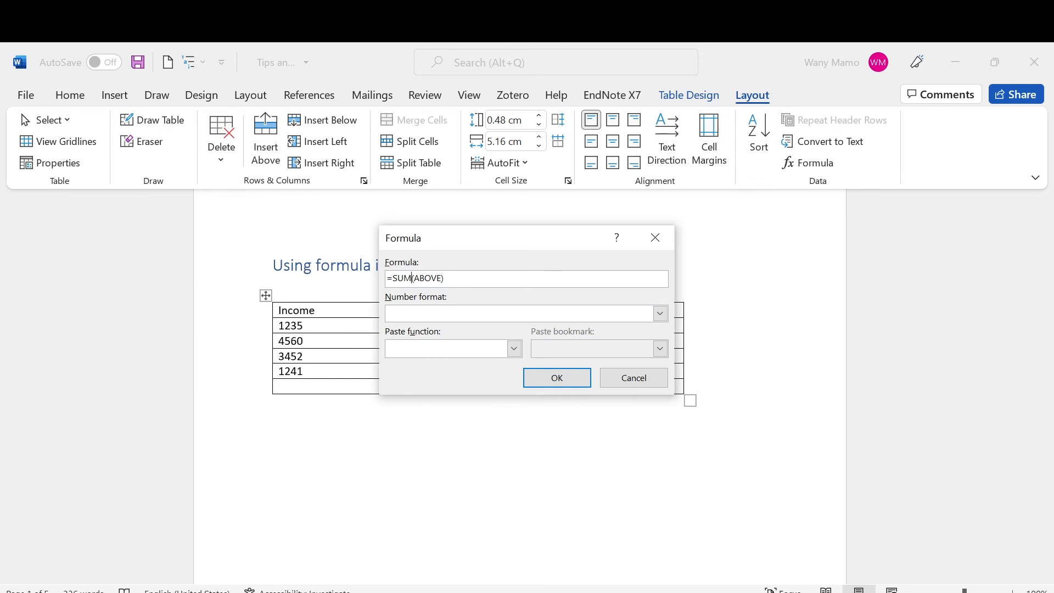
{"action": "left_click", "coordinate": [555, 384]}
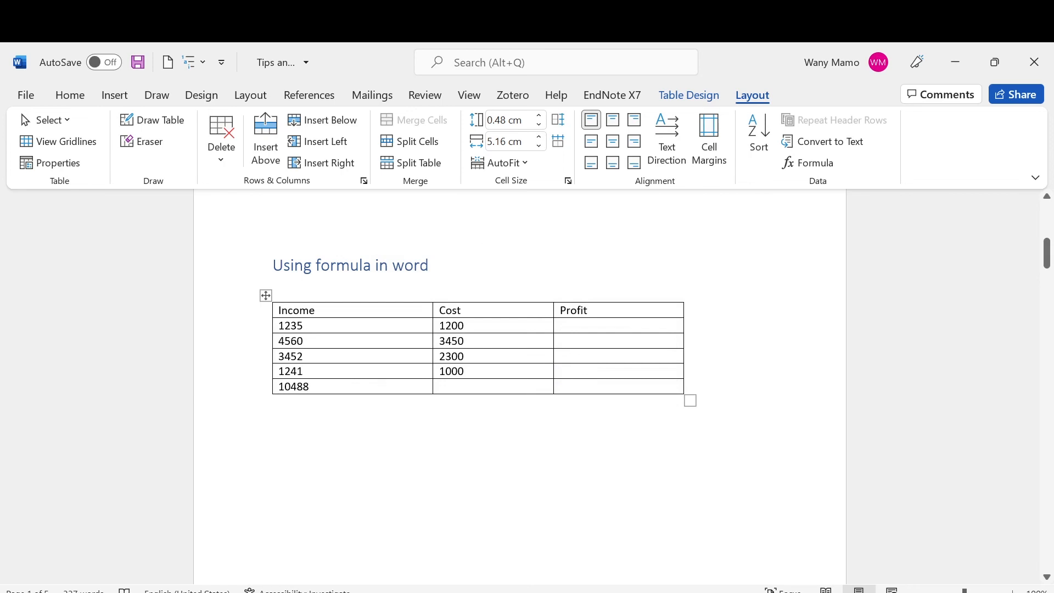
{"action": "left_click_drag", "start_coordinate": [285, 326], "coordinate": [297, 371]}
{"action": "left_click", "coordinate": [330, 396]}
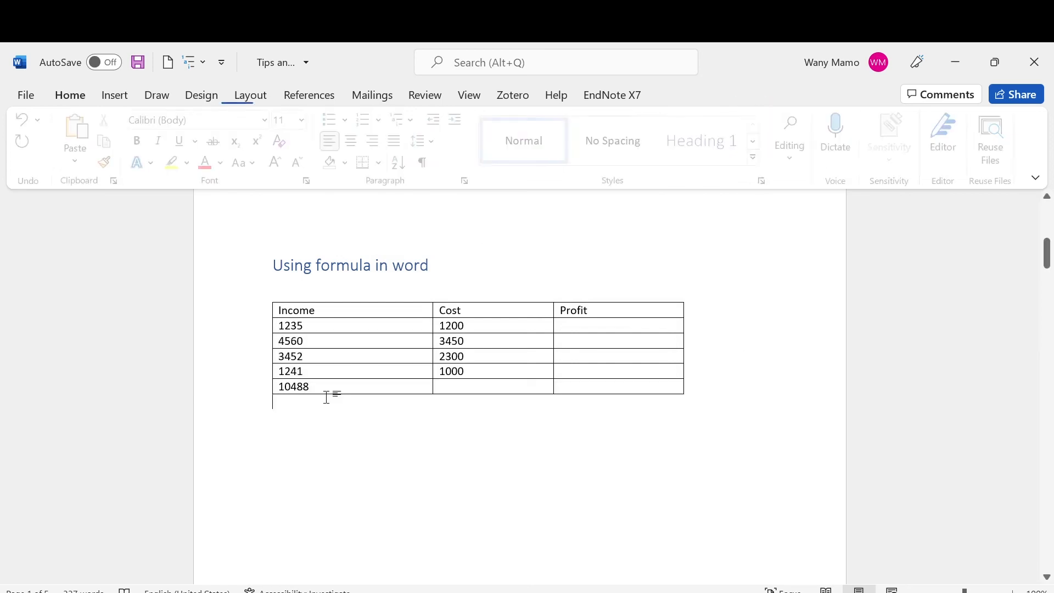
Step: Insert the formula =SUM(LEFT) in the first Profit cell, in the row with income 1235
{"action": "left_click", "coordinate": [466, 387]}
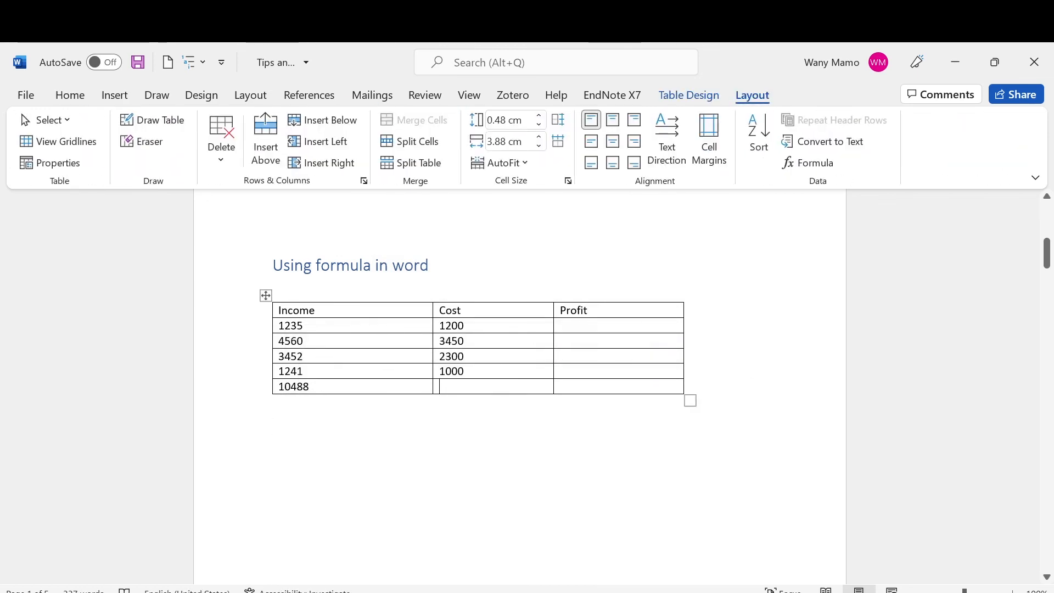
{"action": "left_click", "coordinate": [572, 327]}
{"action": "left_click", "coordinate": [797, 168]}
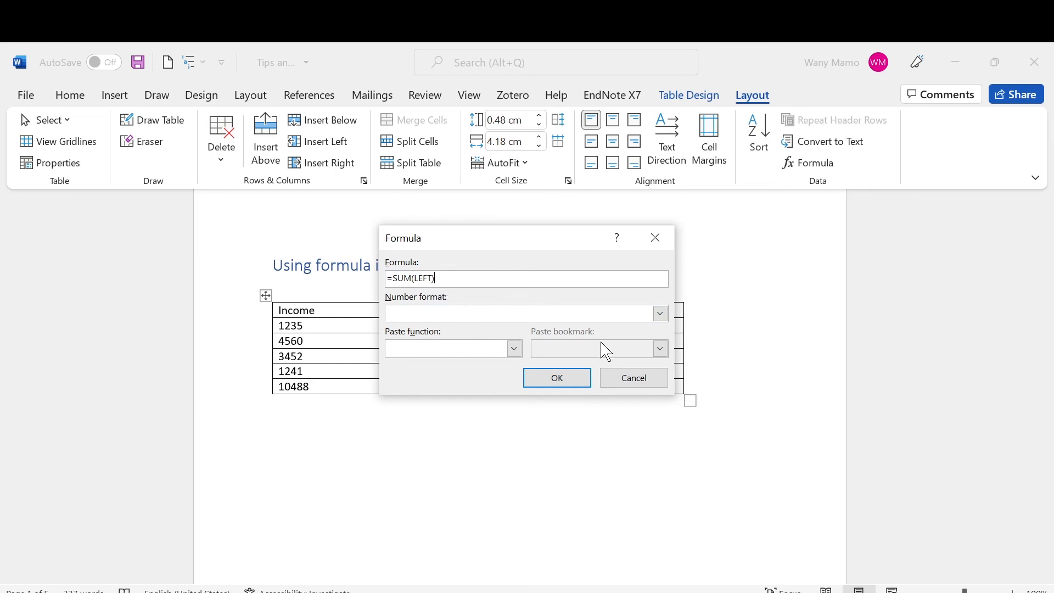
{"action": "left_click", "coordinate": [574, 385]}
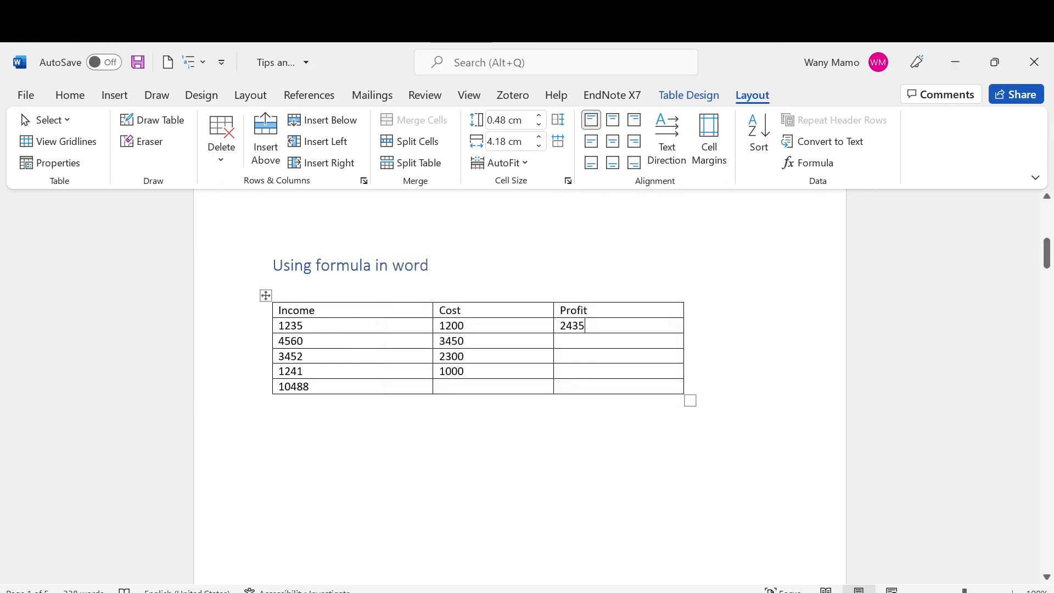